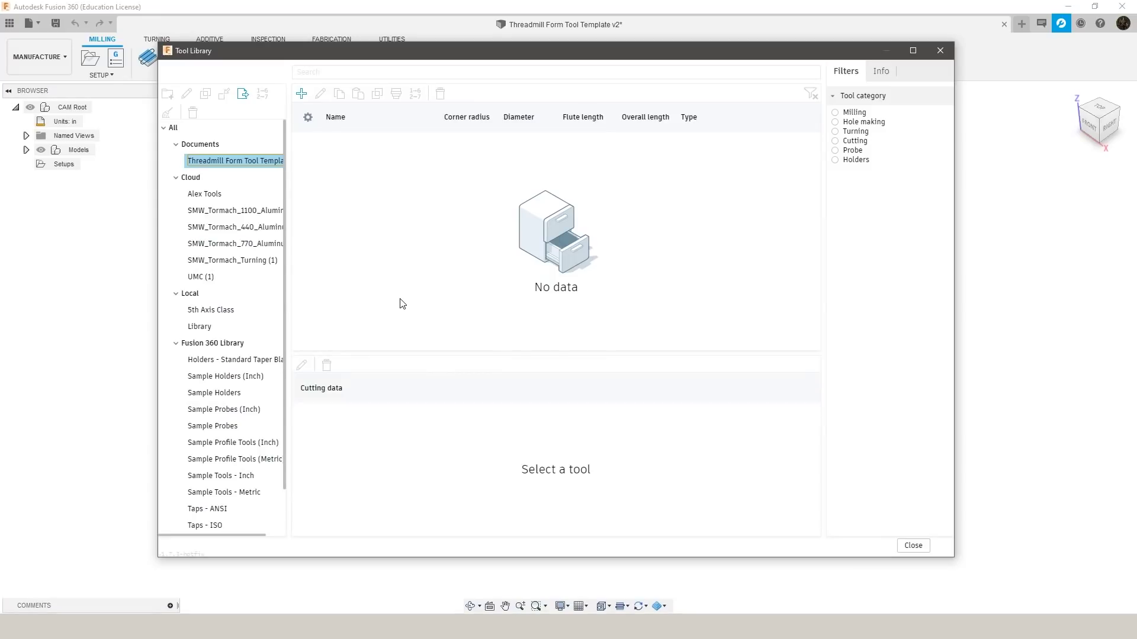
Step: Create a new thread mill tool and edit its number of teeth on the Cutter tab
left_click(300, 95)
left_click(225, 208)
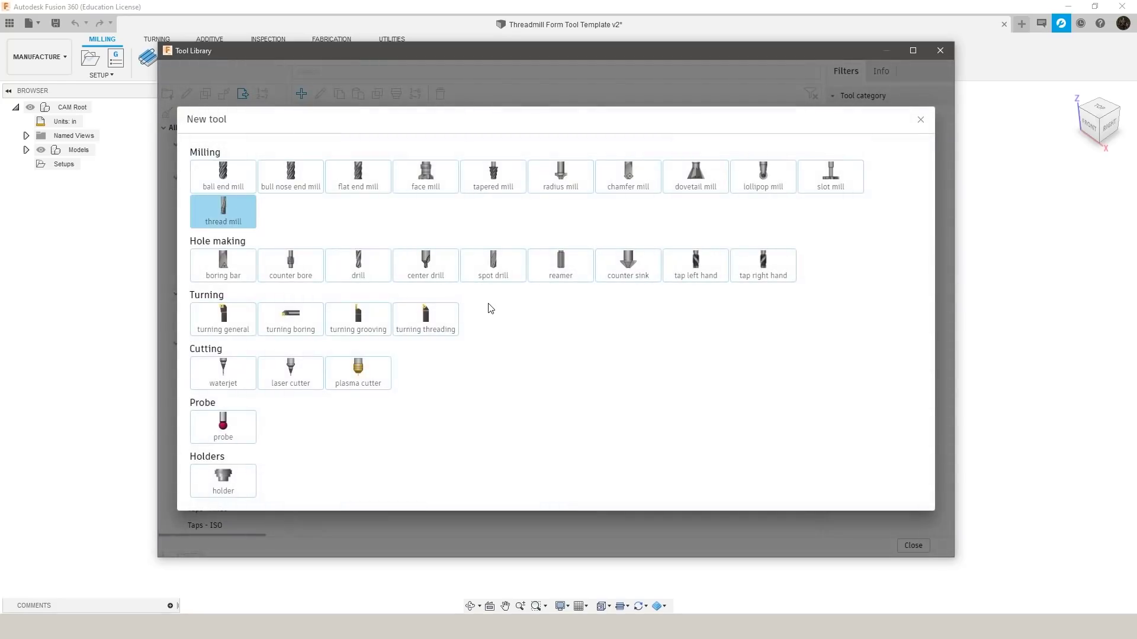
left_click(254, 97)
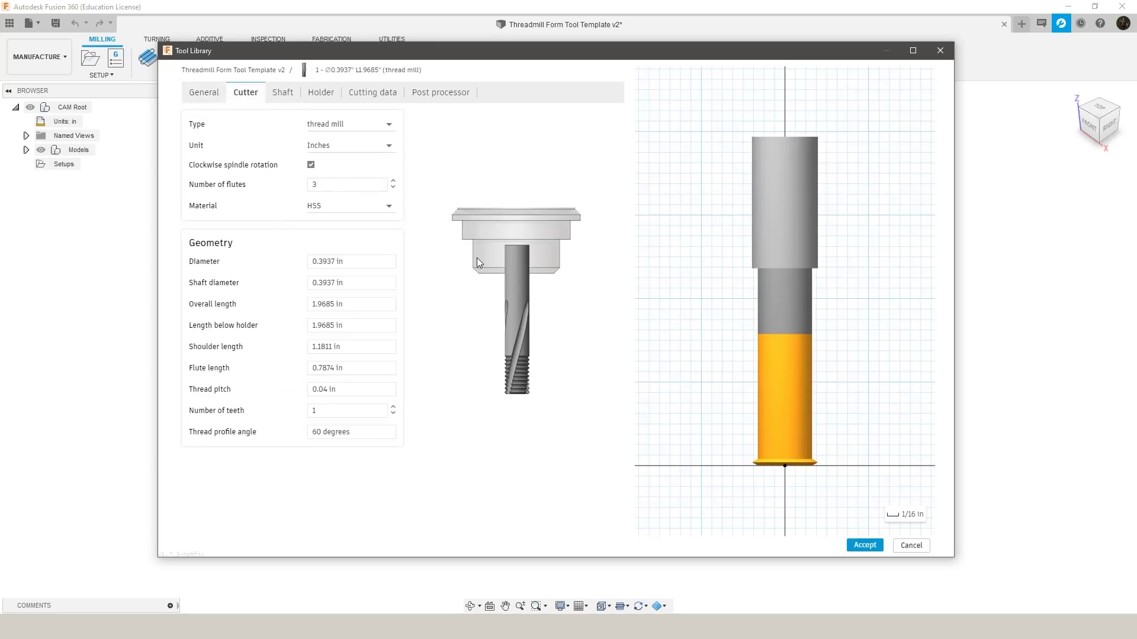
left_click(341, 411)
Step: Confirm the Excel calculator's G20 tool check formula reads Good, then go back to Fusion
key("alt+Tab")
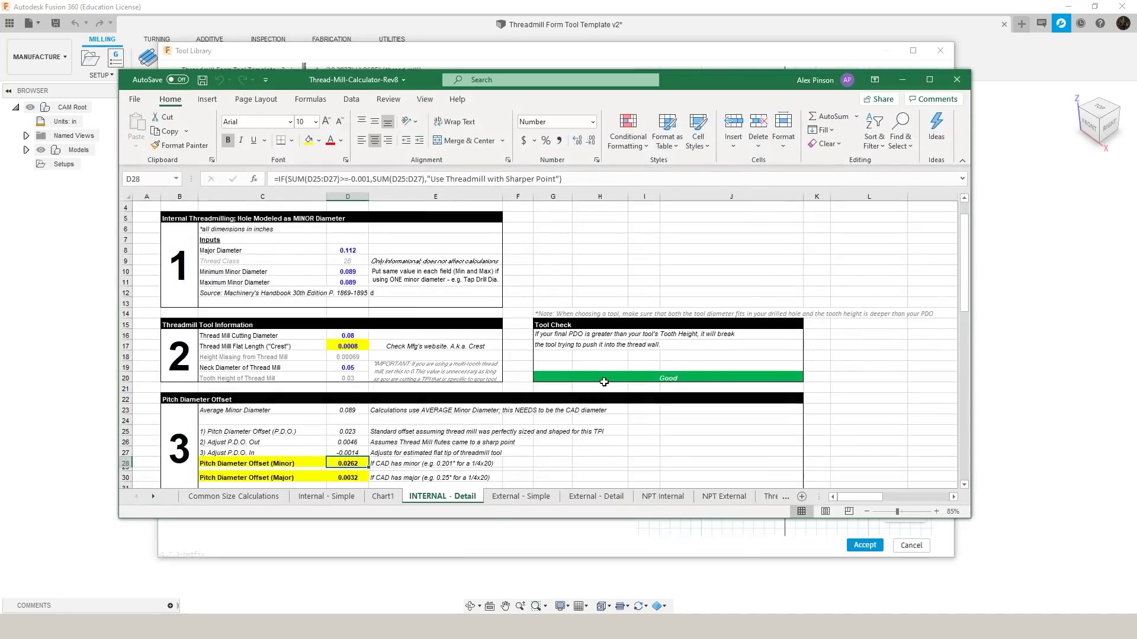
left_click(642, 378)
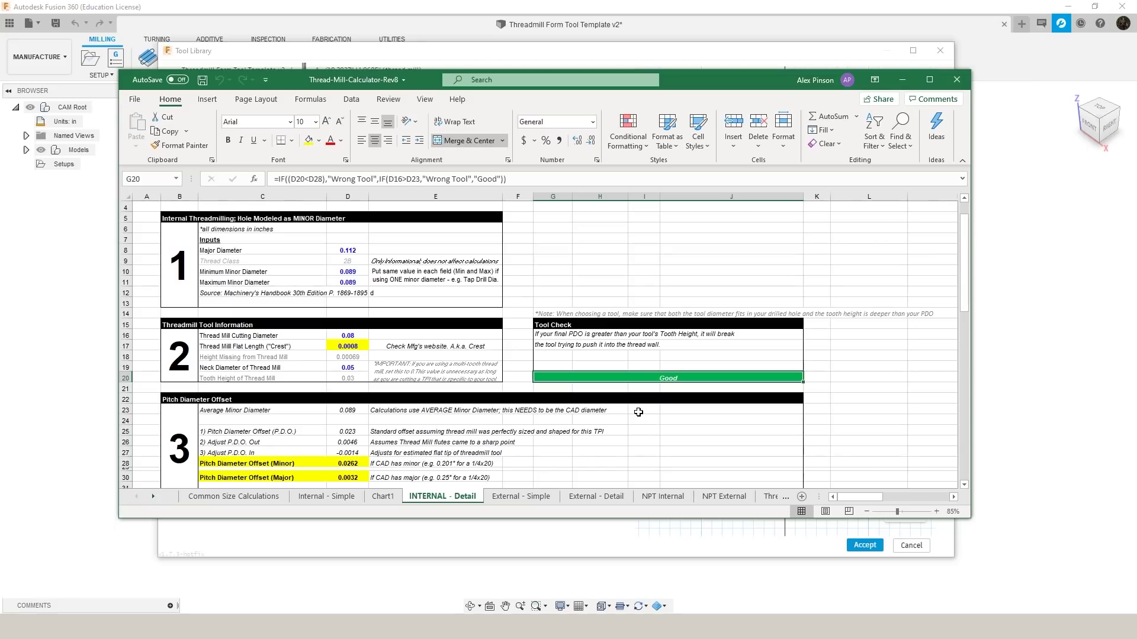
left_click(957, 79)
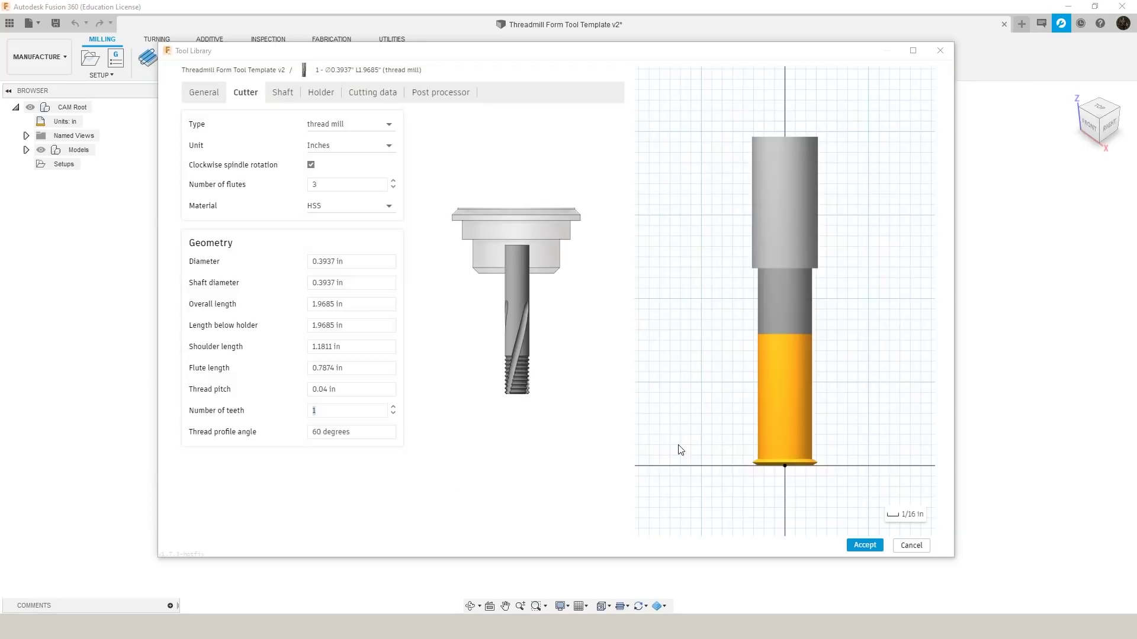
Step: Close the Tool Library and switch to the Design workspace
left_click(941, 51)
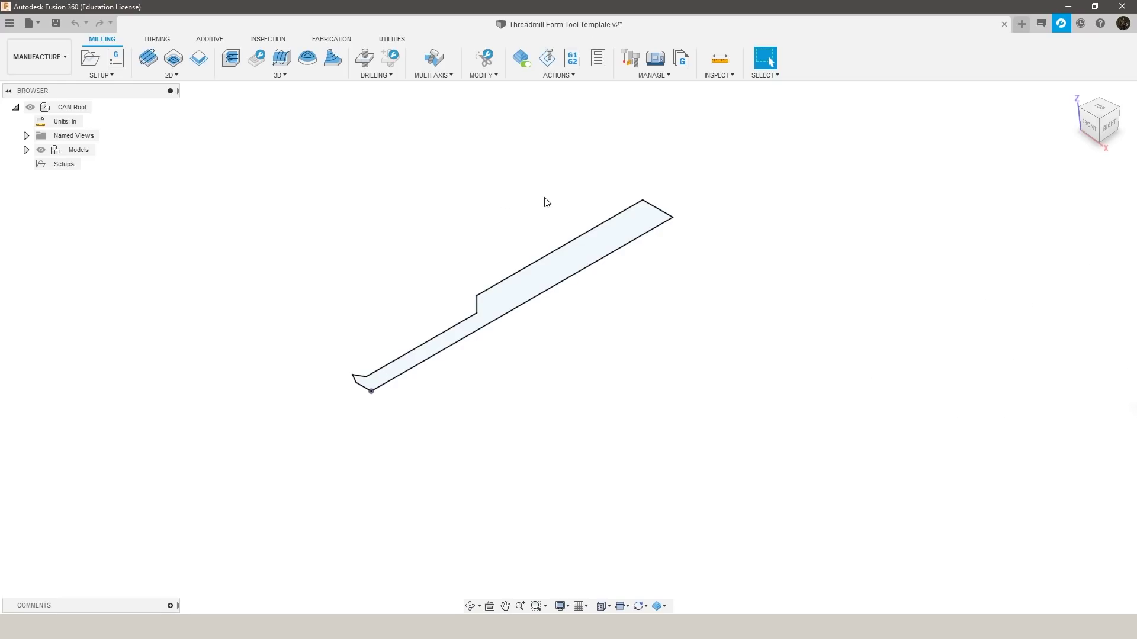
left_click(50, 55)
left_click(33, 86)
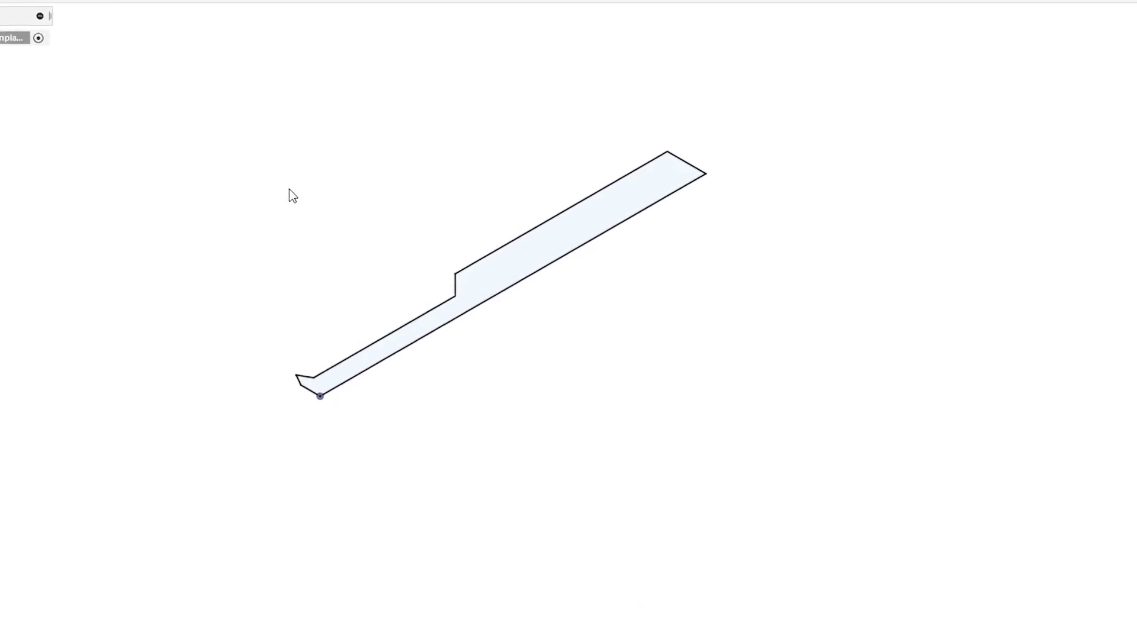
Step: Open Change Parameters and confirm cutDiam is 0.388 in
type("sparam")
key("Down")
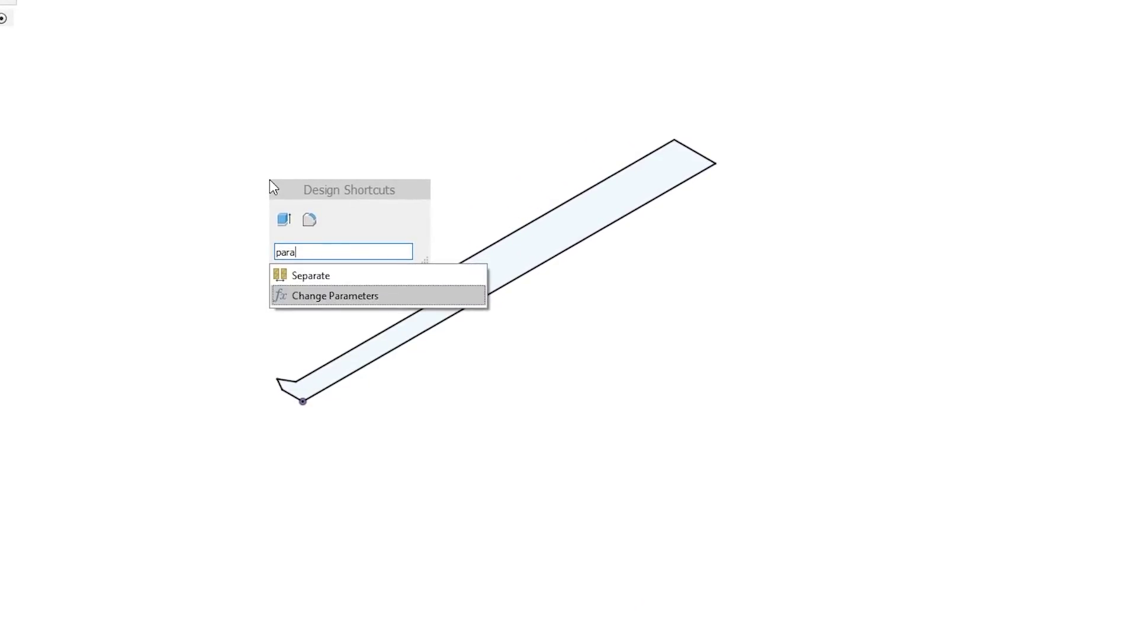
key("Return")
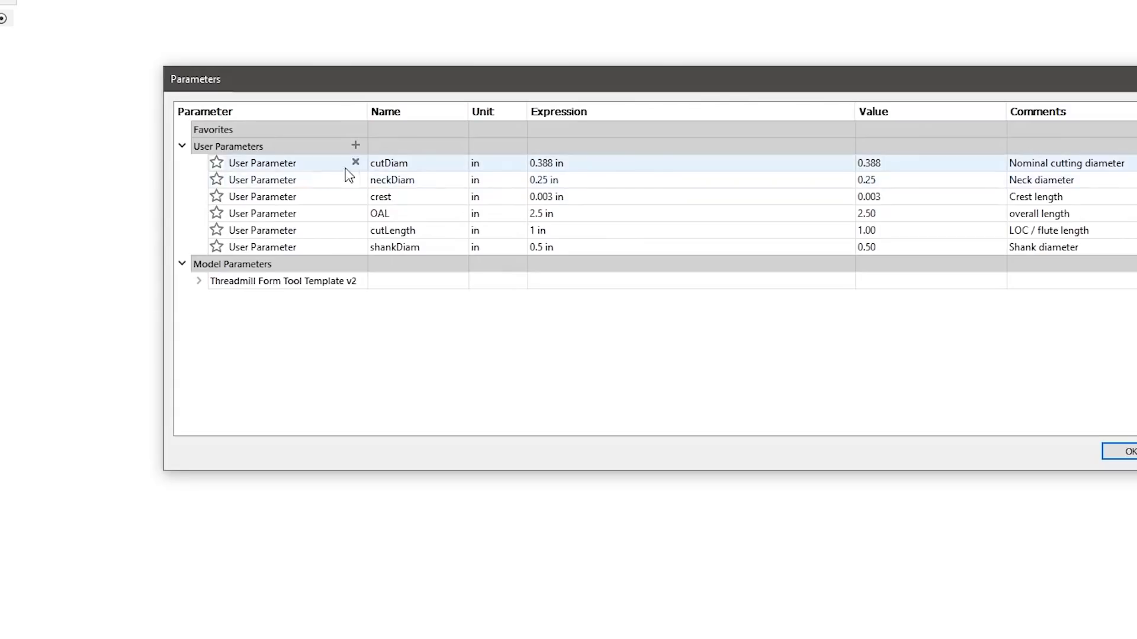
mouse_move(484, 84)
left_mouse_down()
mouse_move(630, 349)
mouse_move(764, 260)
mouse_move(447, 163)
left_mouse_up()
double_click(601, 242)
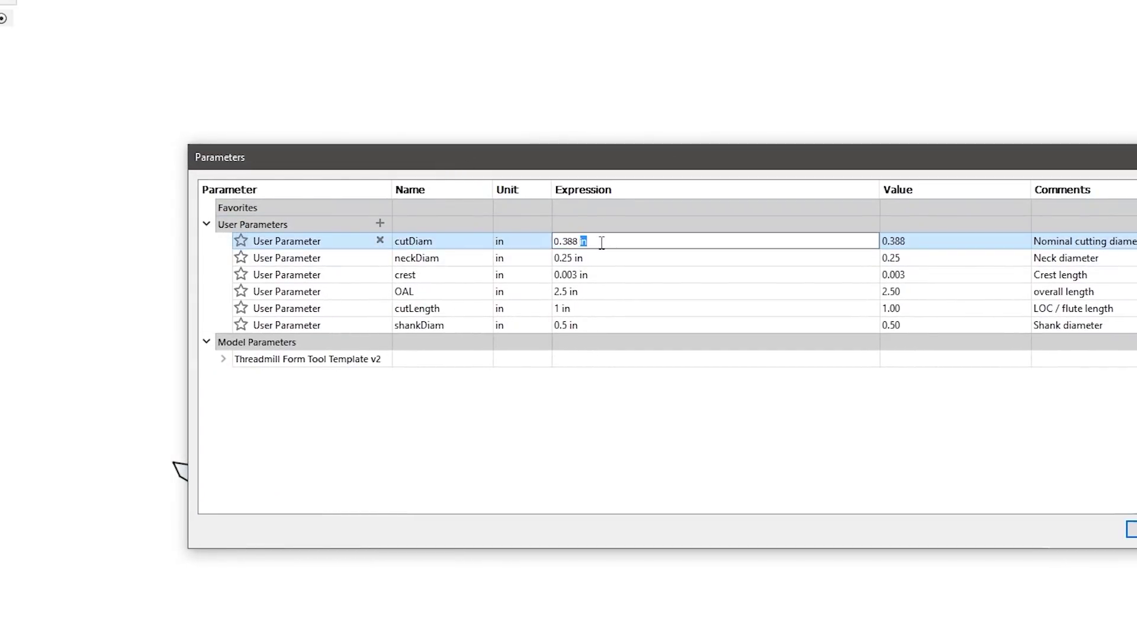
triple_click(601, 242)
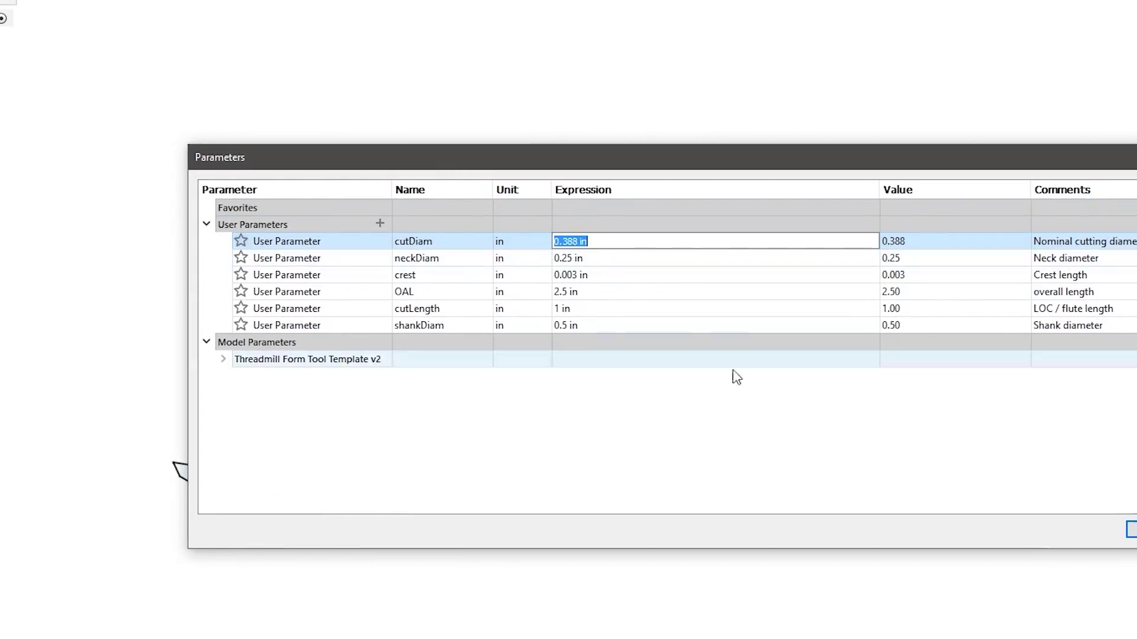
key("Return")
key("Return")
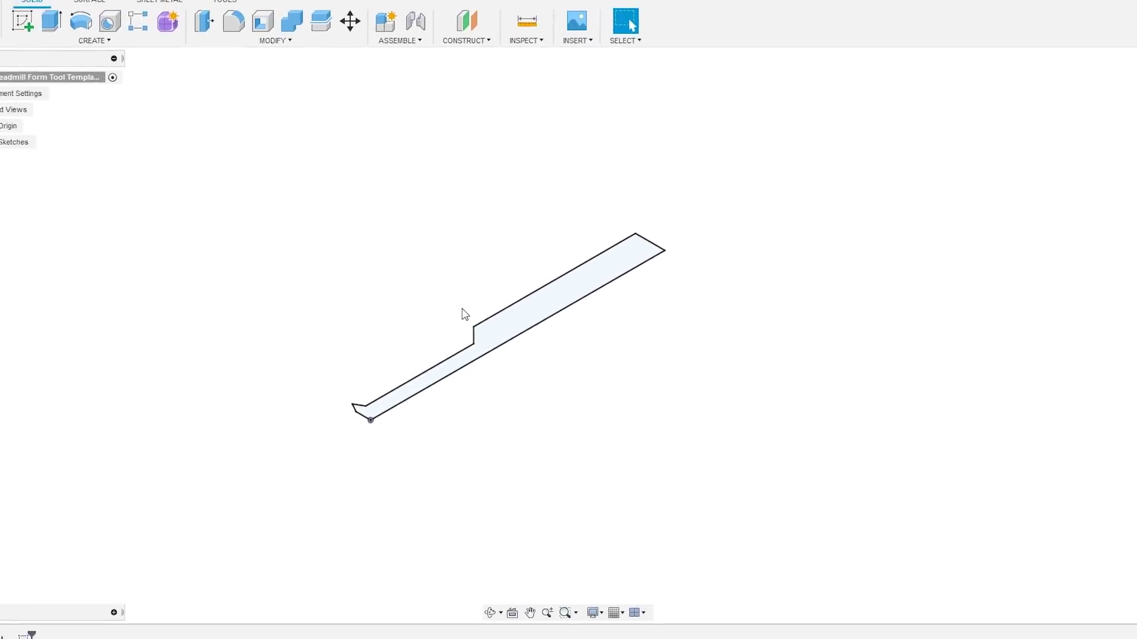
Step: Switch to the Manufacture workspace and launch Form Mill through the sform search
left_click(38, 56)
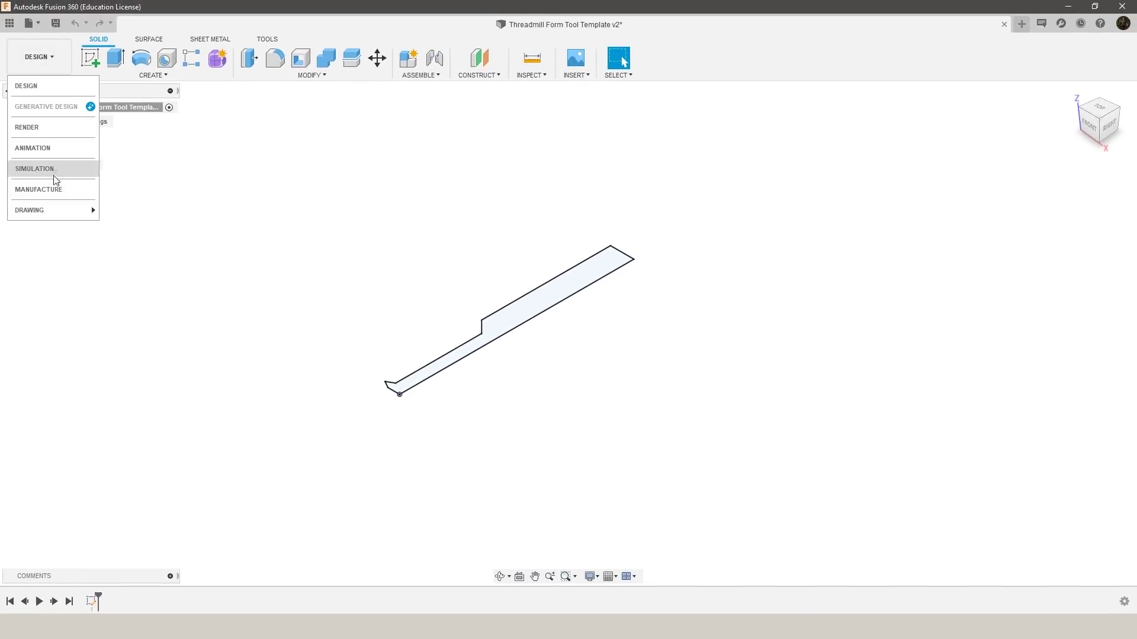
left_click(49, 188)
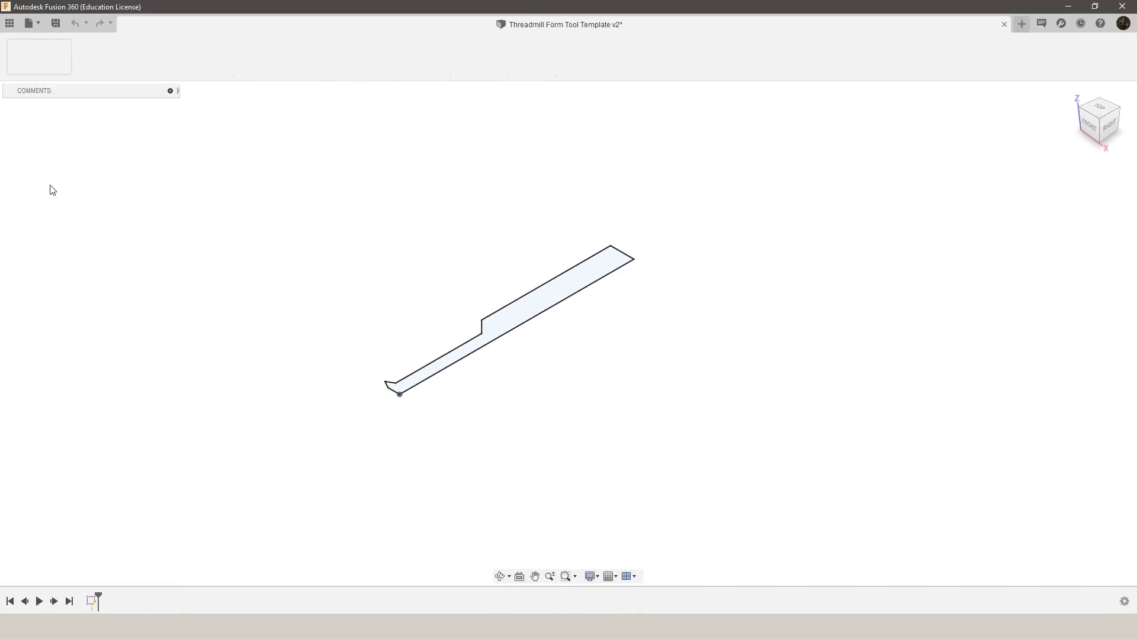
type("s")
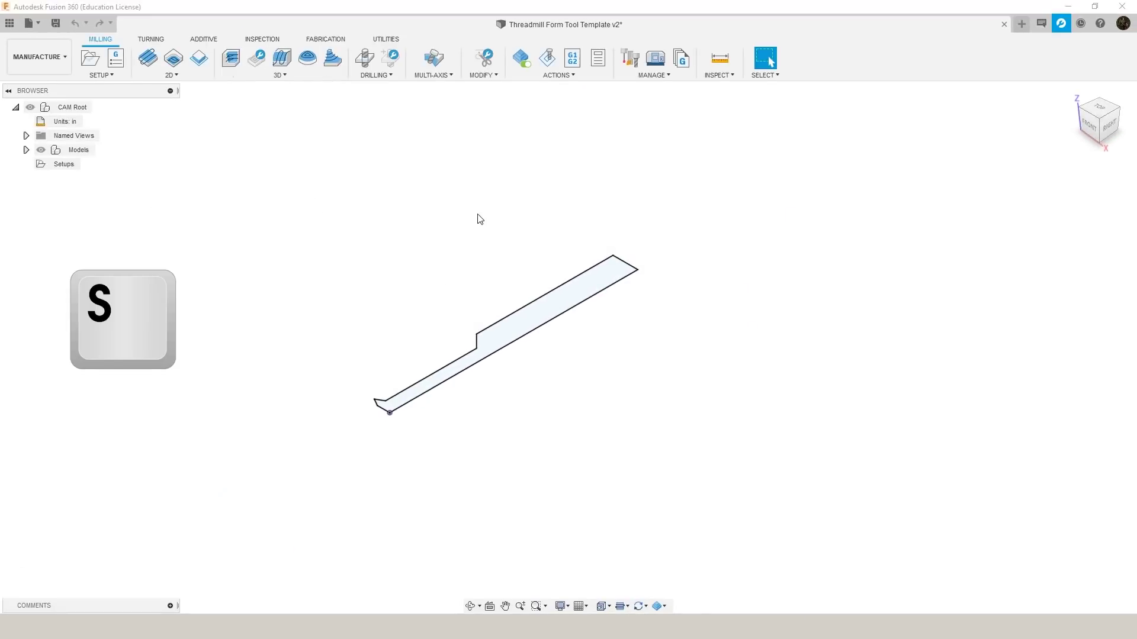
type("form")
key("Return")
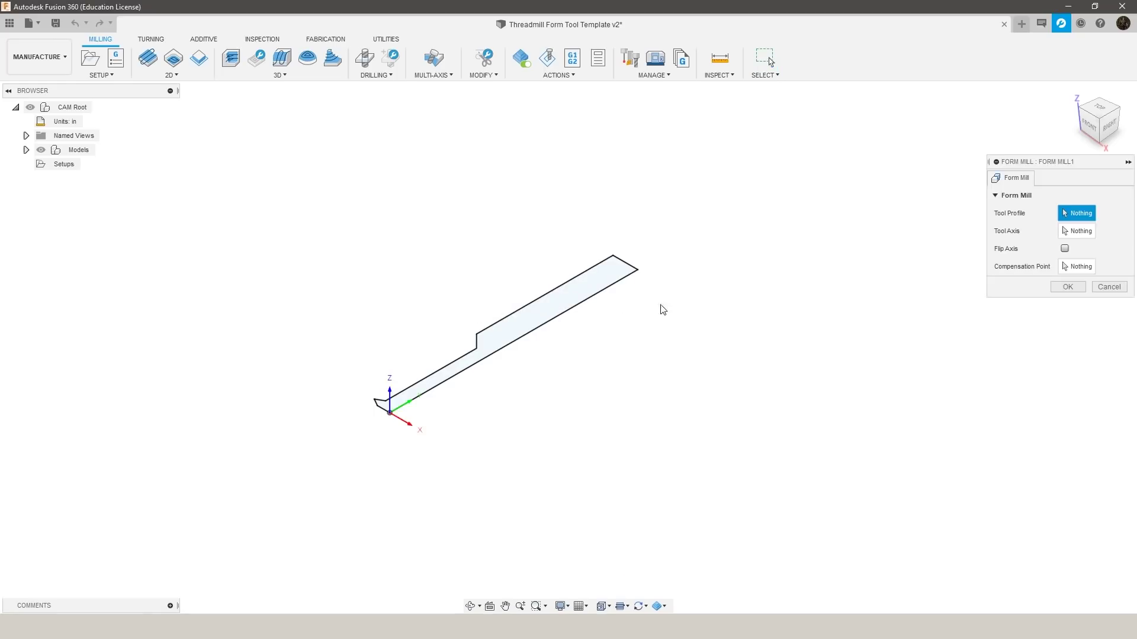
Step: Build the form mill from the sketch outline, a sketch segment as axis, and the crest point
scroll(447, 373, "up", 8)
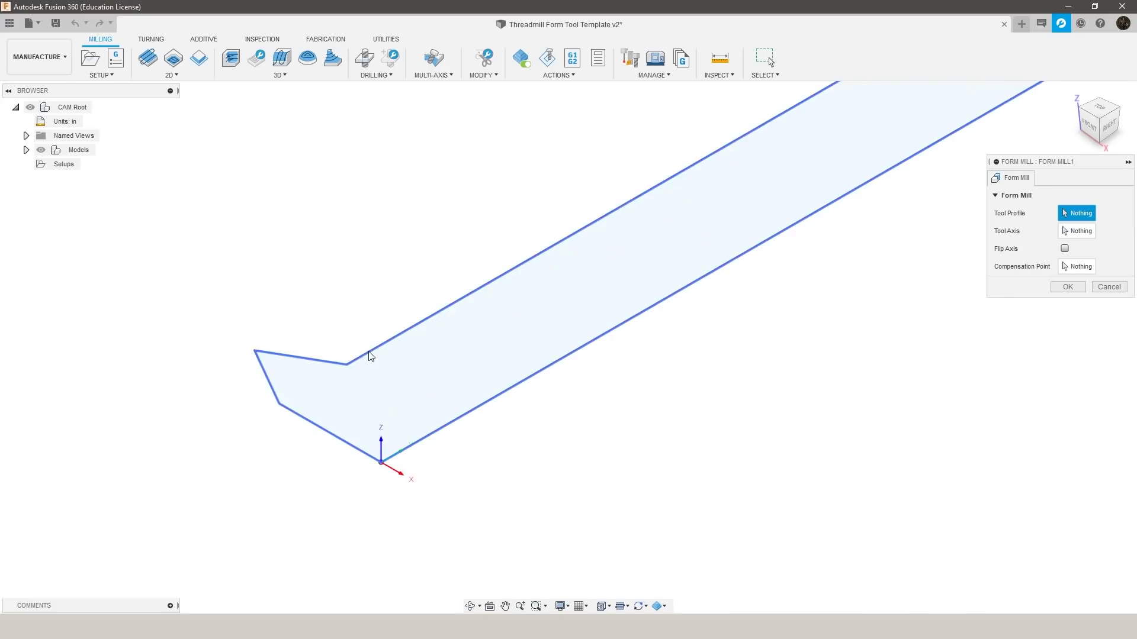
left_click(370, 354)
scroll(367, 393, "down", 5)
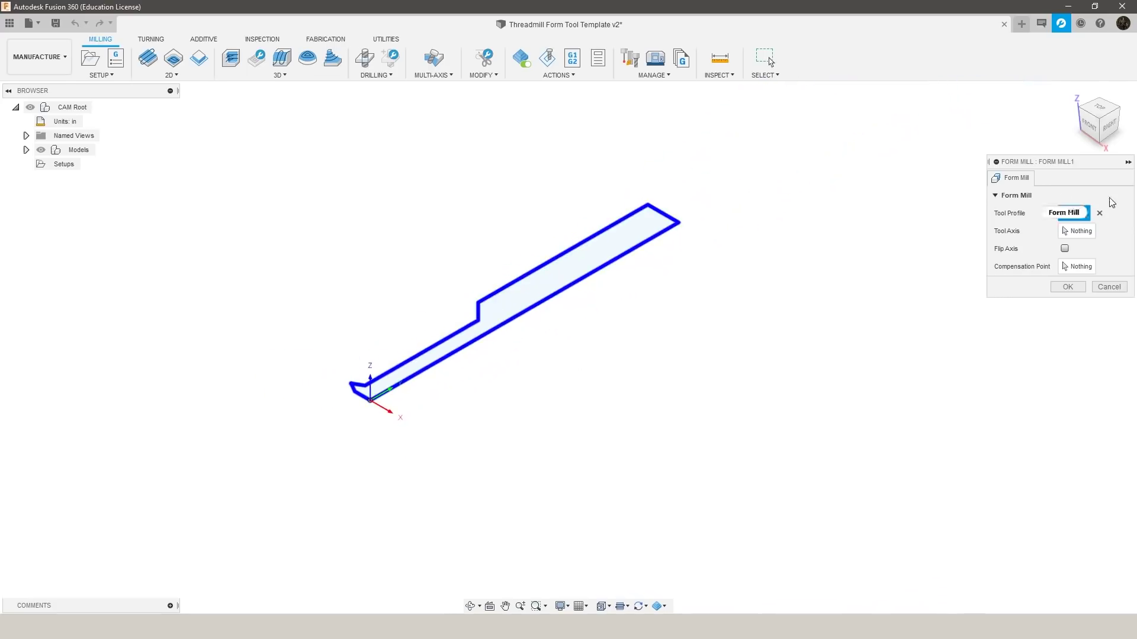
left_click(1093, 233)
left_click(525, 318)
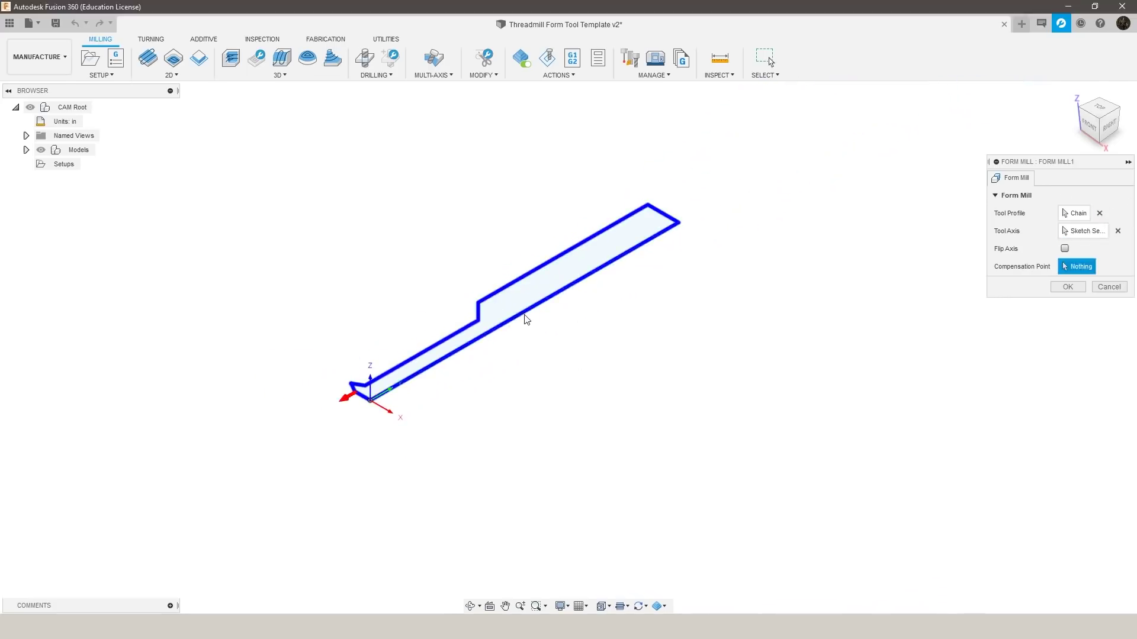
middle_click_drag(582, 392, 558, 487, "shift")
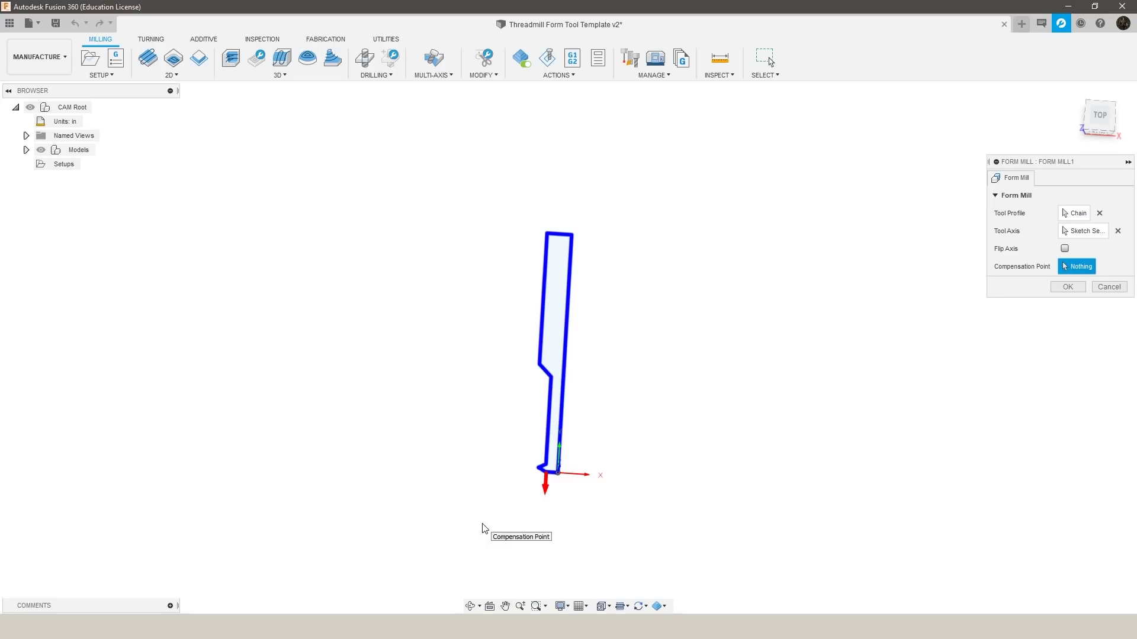
scroll(573, 459, "up", 10)
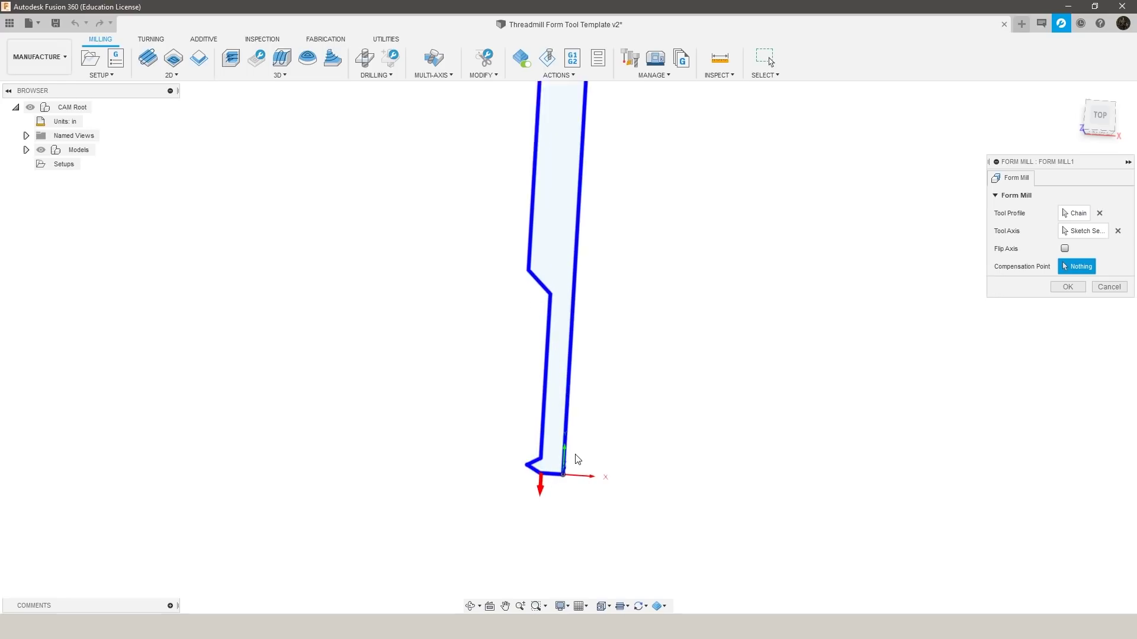
scroll(496, 408, "up", 5)
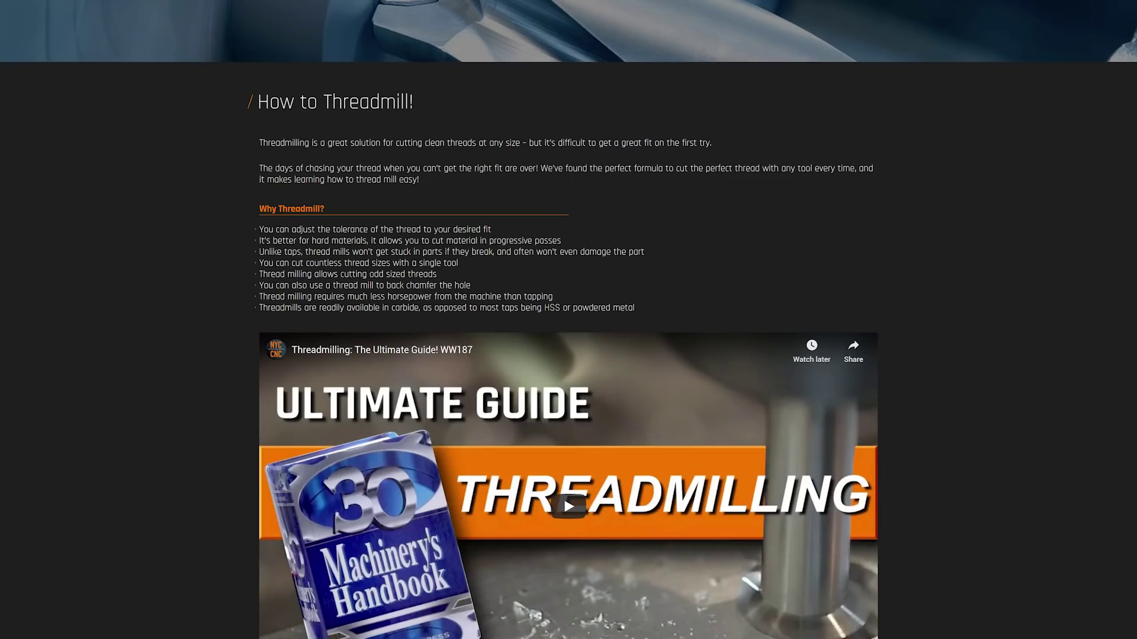
scroll(569, 320, "down", 5)
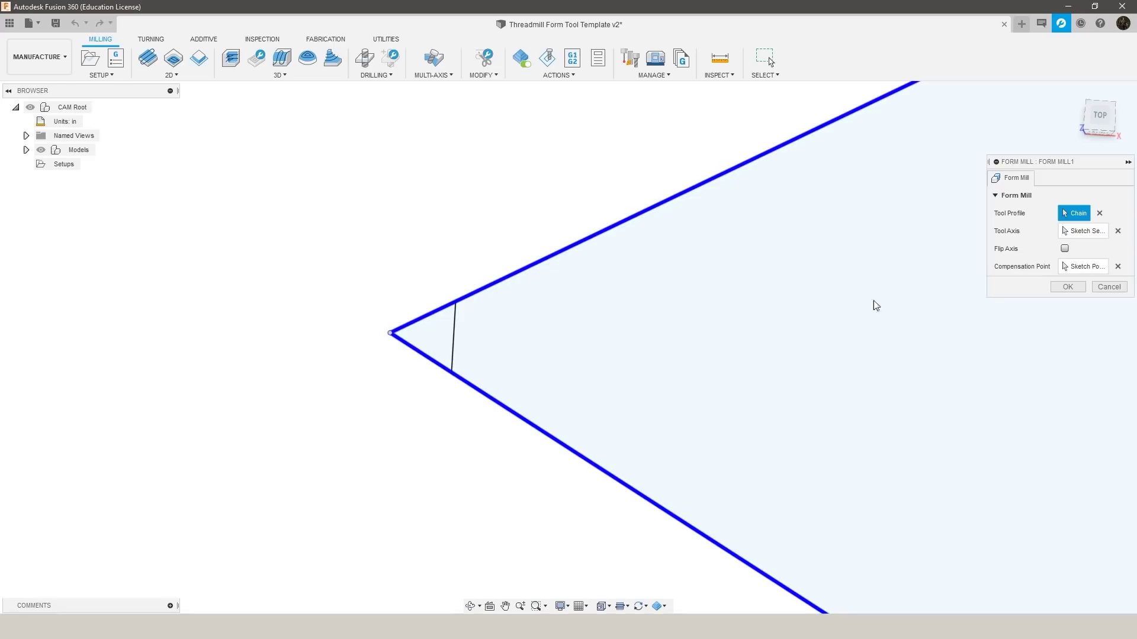
left_click(1073, 288)
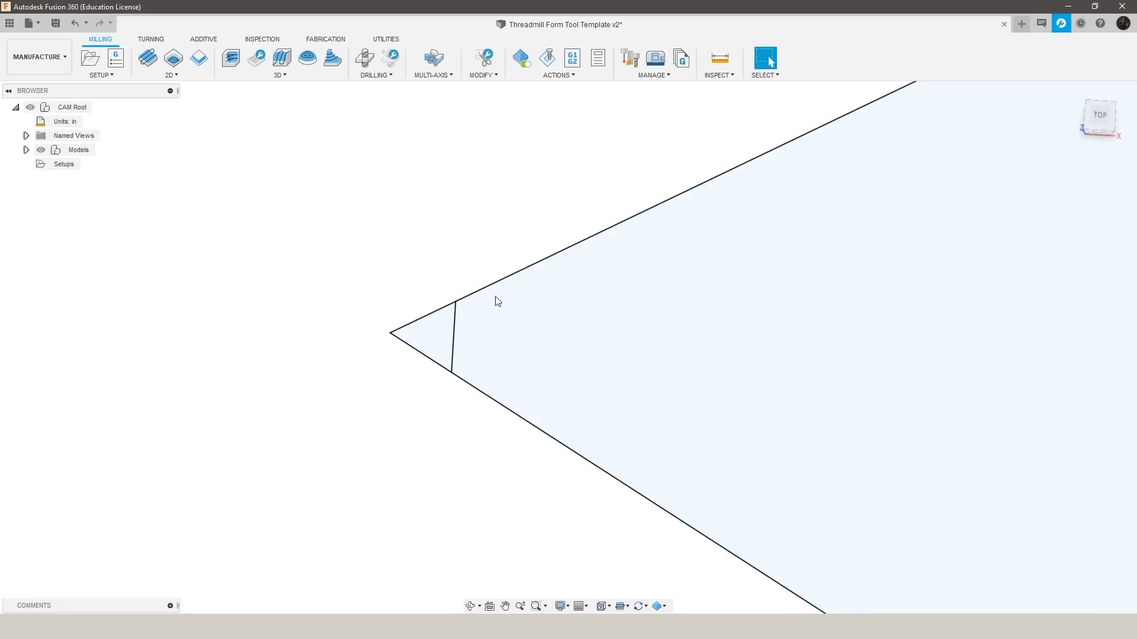
Step: Open the new form mill from the tool library and review its cutter diameter and flute length
scroll(498, 302, "down", 10)
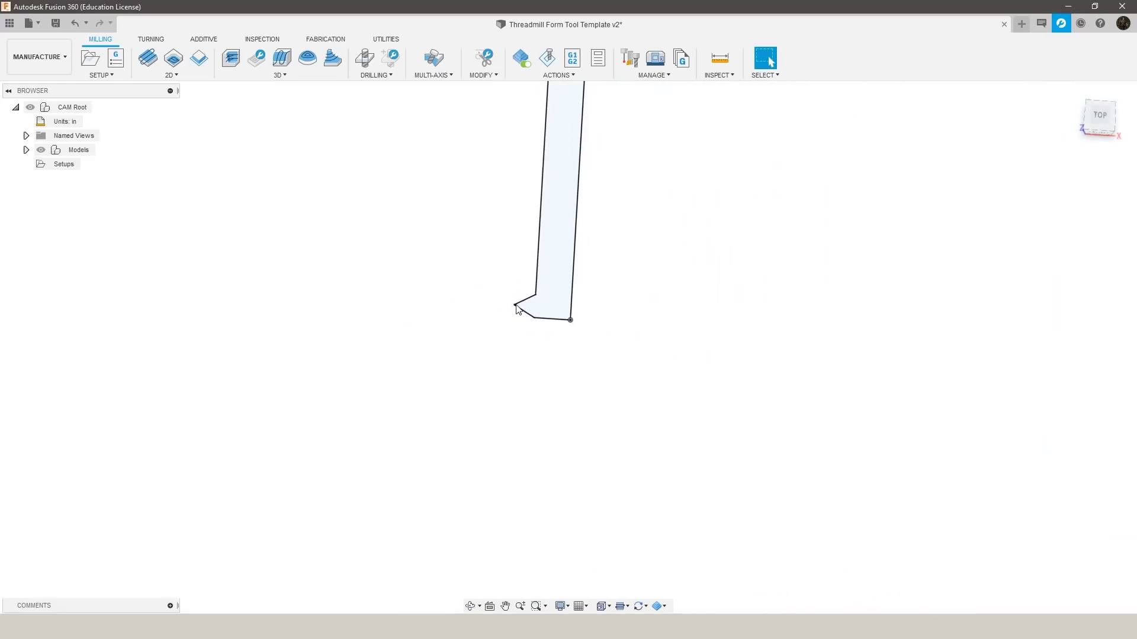
scroll(509, 266, "down", 5)
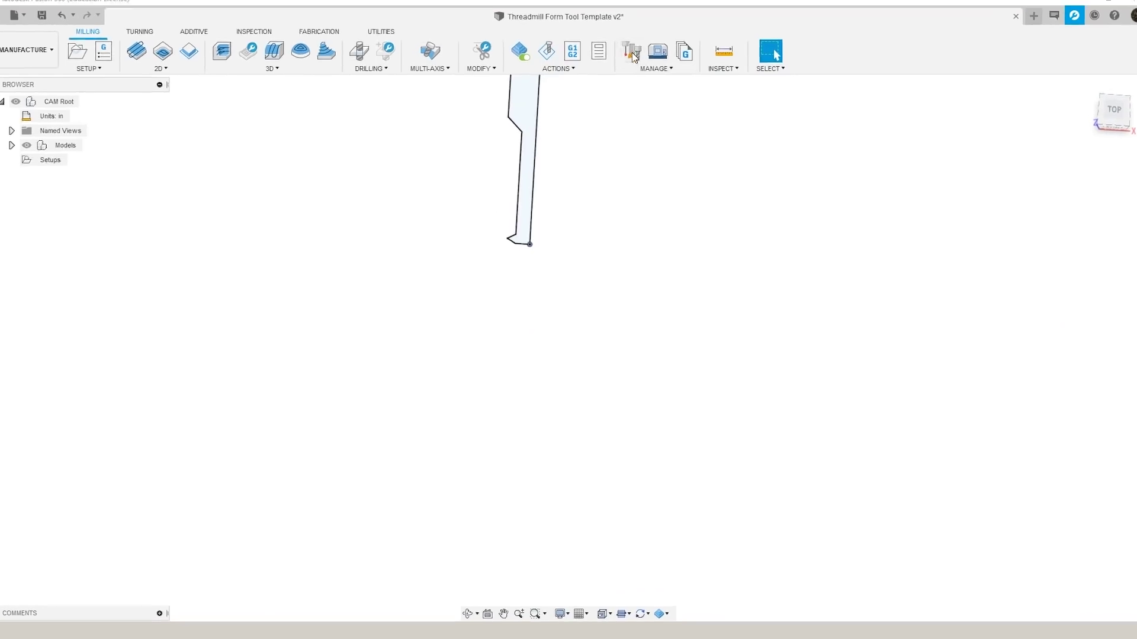
left_click(632, 54)
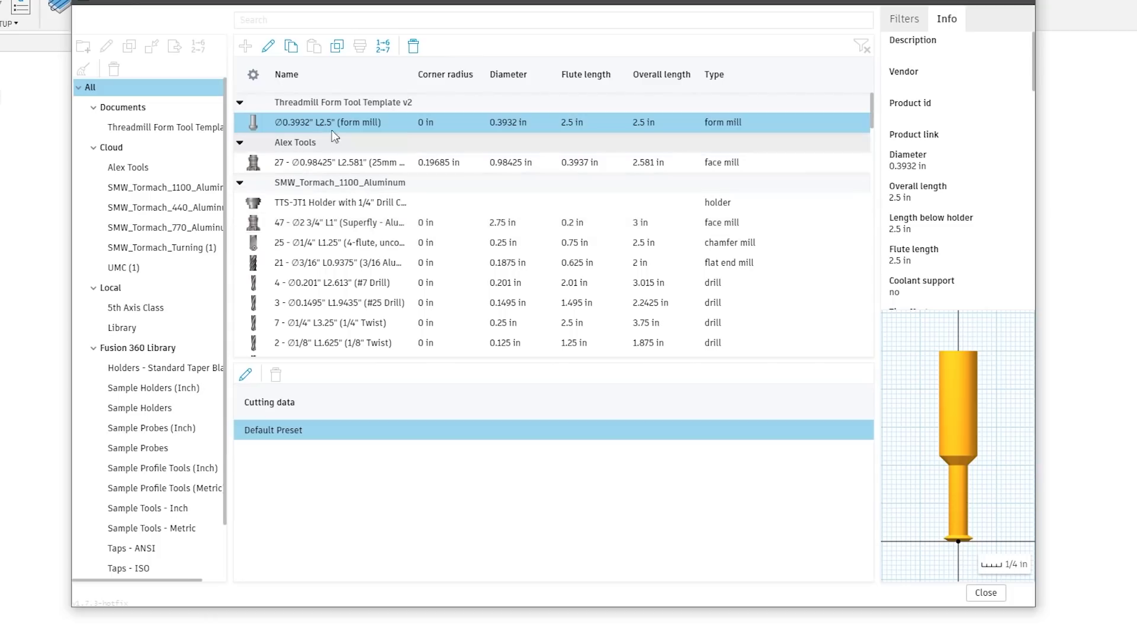
double_click(332, 122)
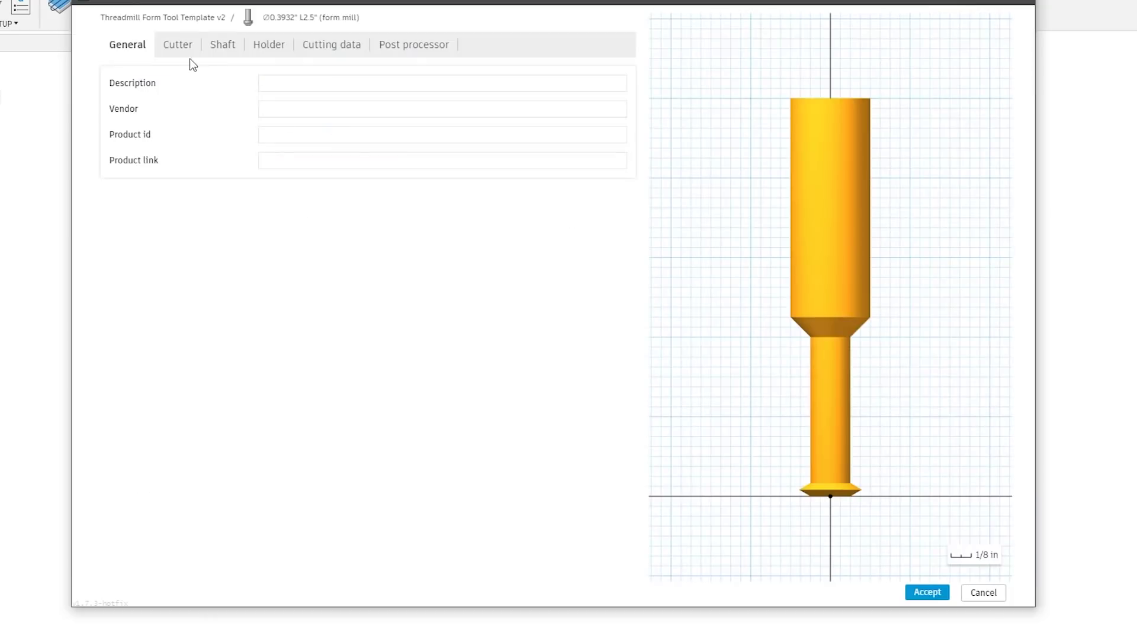
left_click(179, 46)
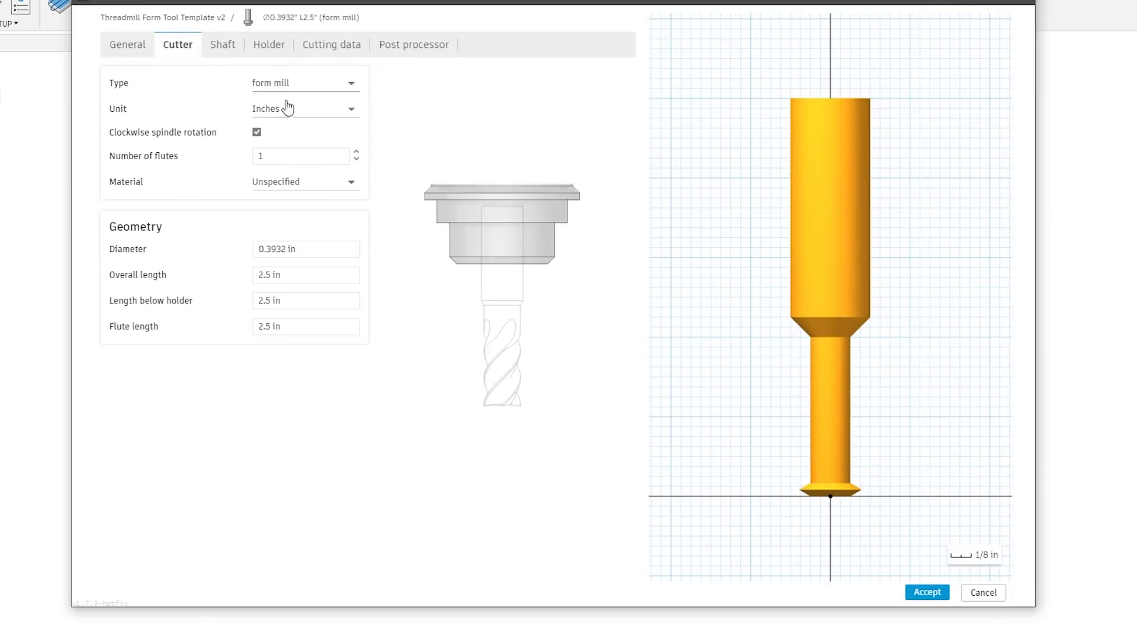
left_click(289, 248)
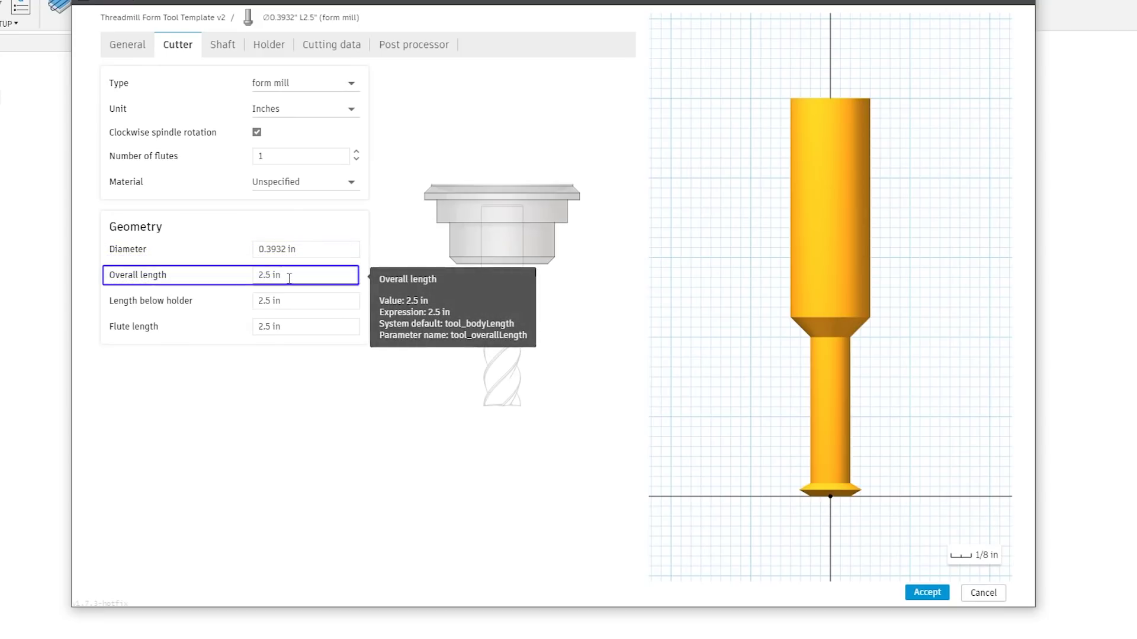
left_click(279, 331)
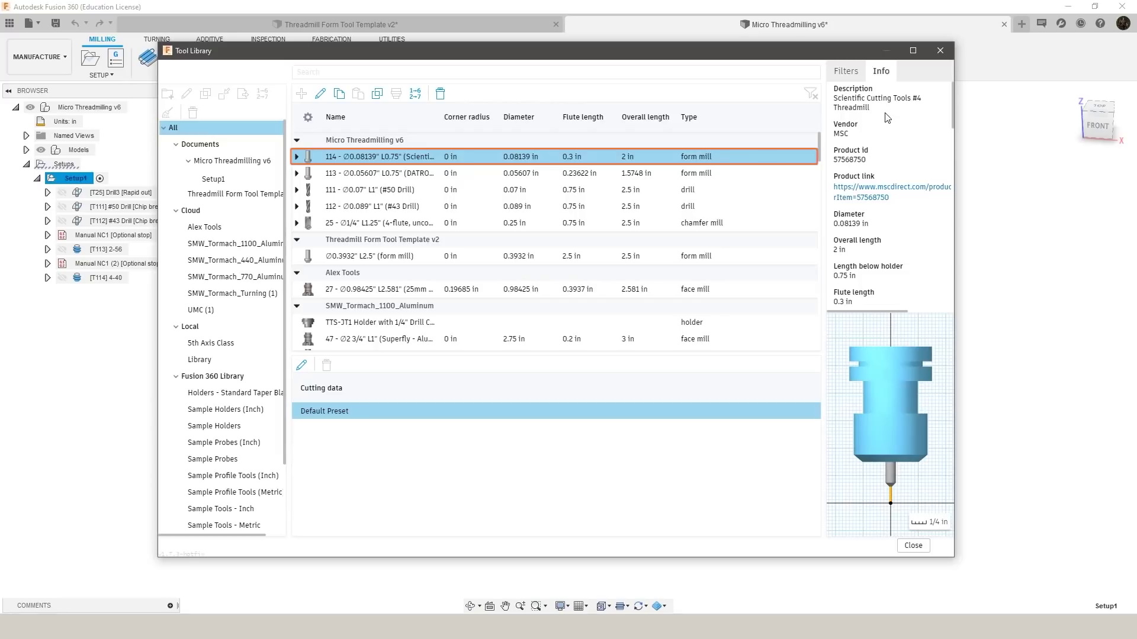
Step: Compare the DATRON 006419 threadmill (113) with the Scientific Cutting Tools threadmill (114)
left_click(379, 173)
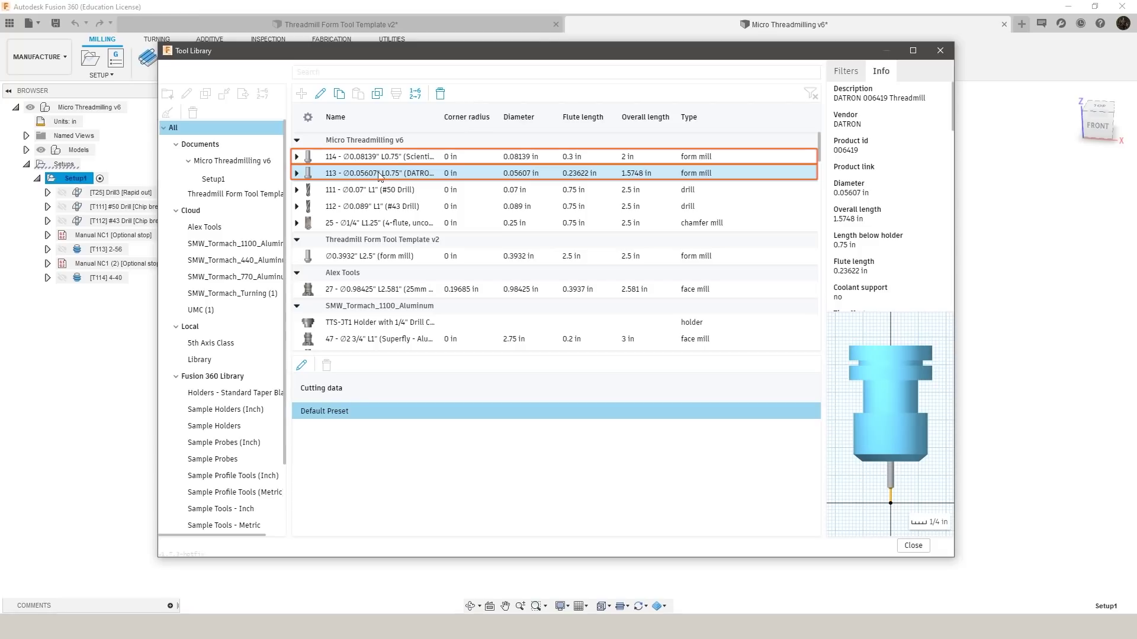
key("Up")
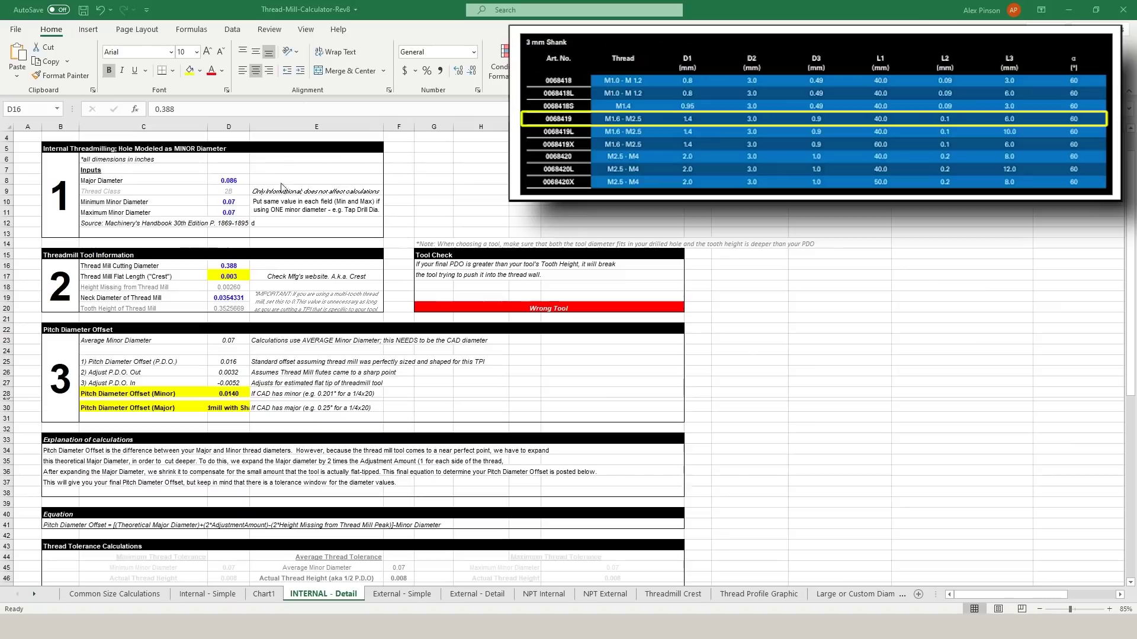
Step: Enter 0.0551181 as cutting diameter in D16 and =D16/100 as crest in D17
left_click(233, 266)
type(".")
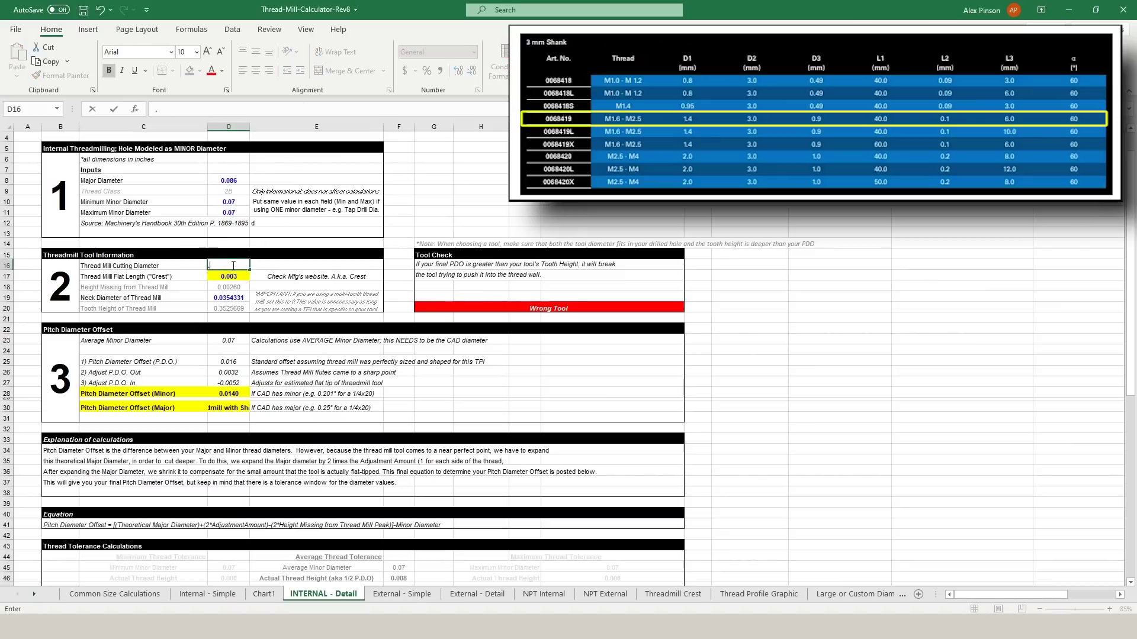
type("0551181")
left_click(231, 277)
type("=")
key("Up")
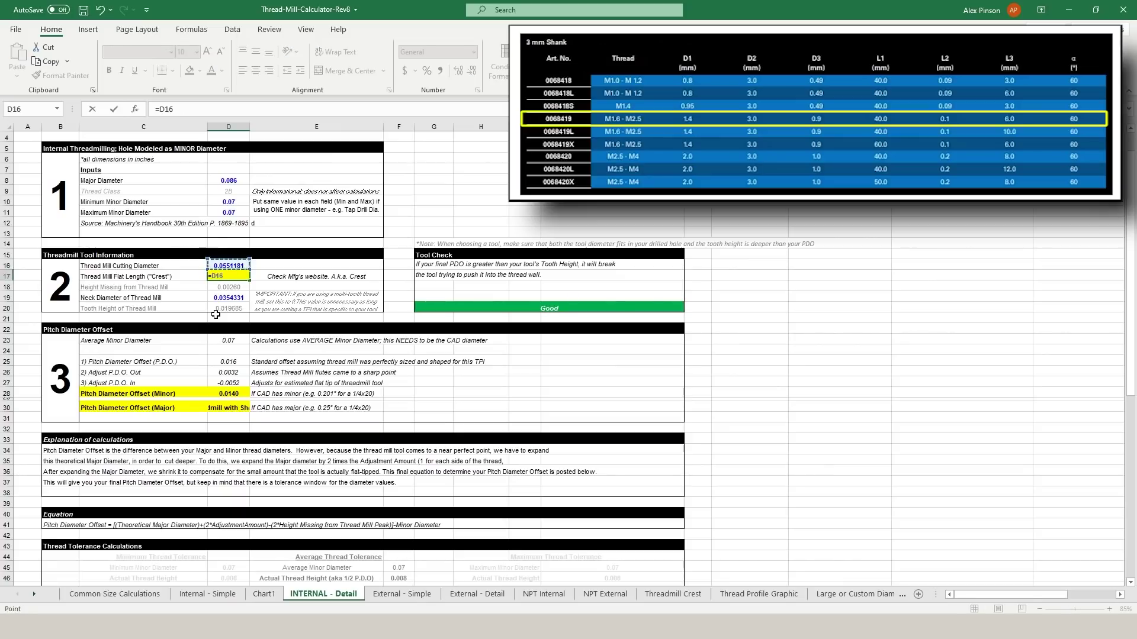
type("/100")
key("Return")
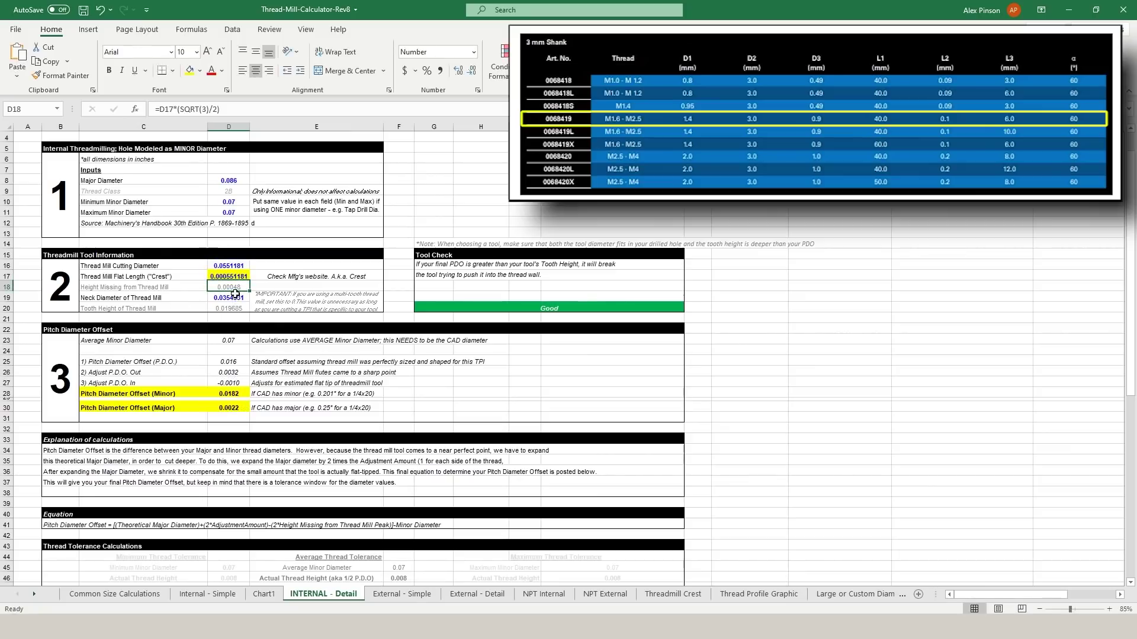
Step: Set the neck diameter in D19 to 0.0354331 and confirm the tool check reads Good
left_click(234, 296)
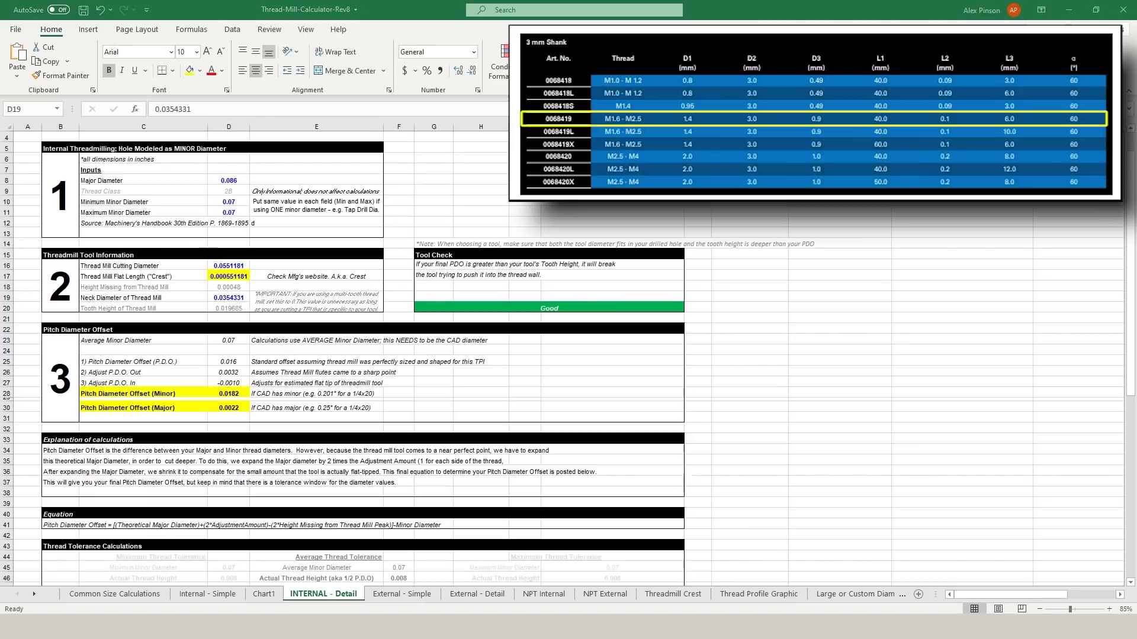
left_click(231, 298)
type(".03")
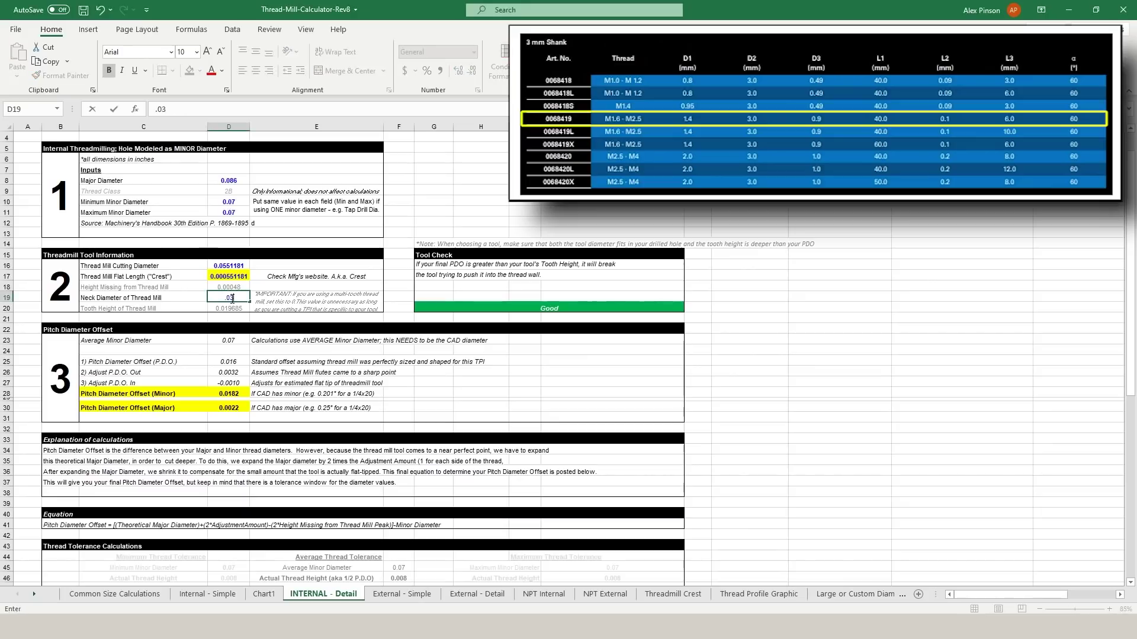
type("54331")
right_click(231, 298)
key("Escape")
left_click(166, 308)
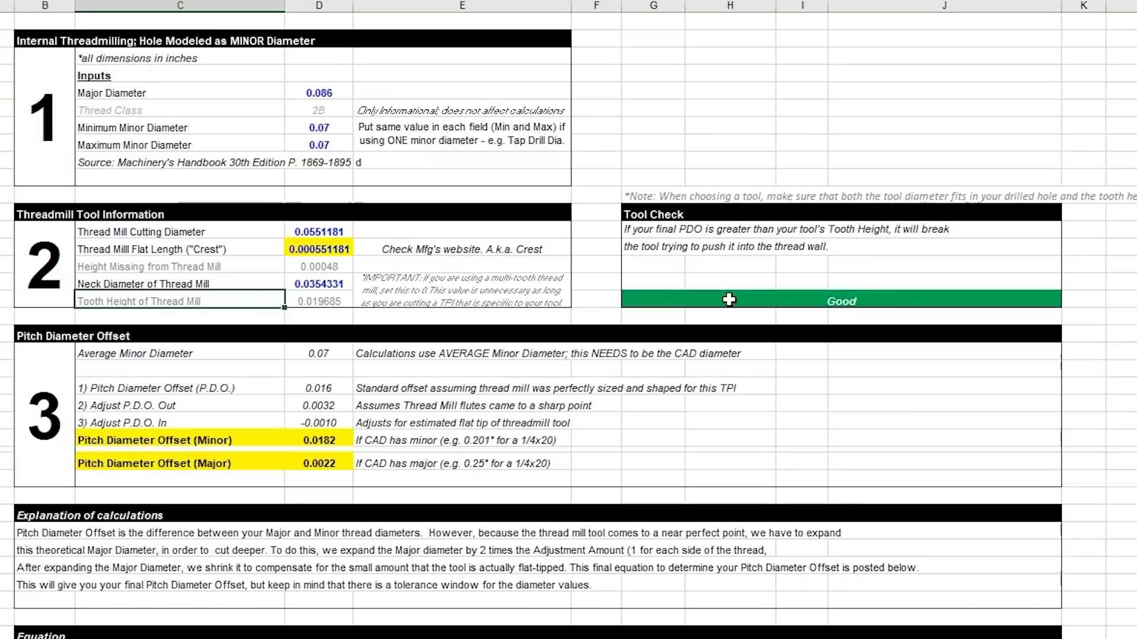
left_click(729, 300)
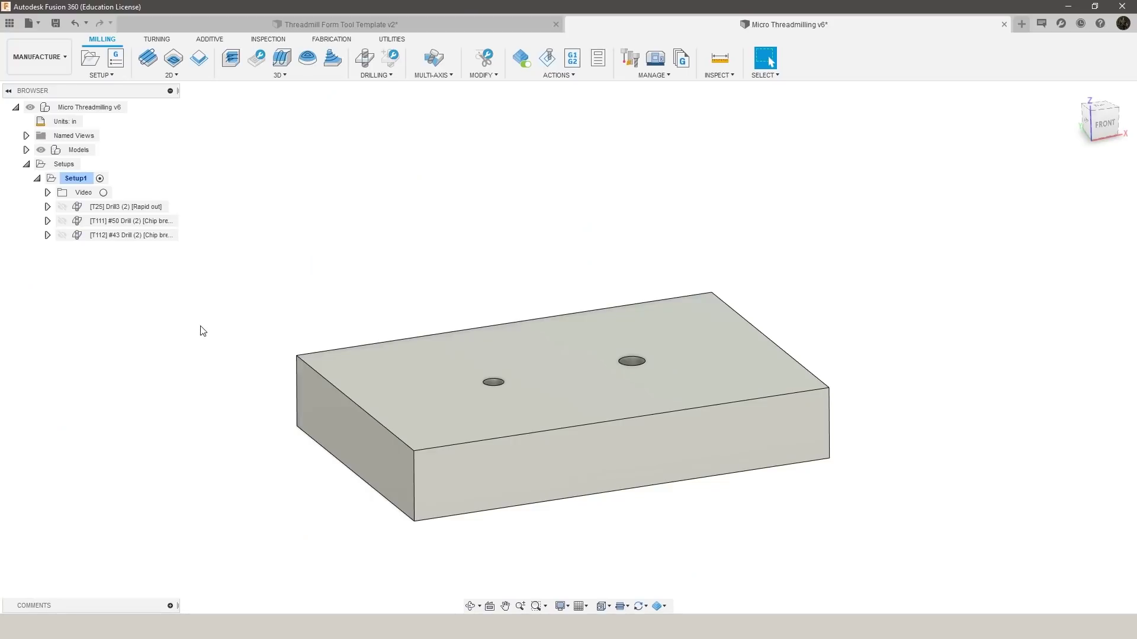
Step: Preview the #50 and #43 drilling toolpaths, then clear the preview
left_click(135, 224)
left_click(138, 235)
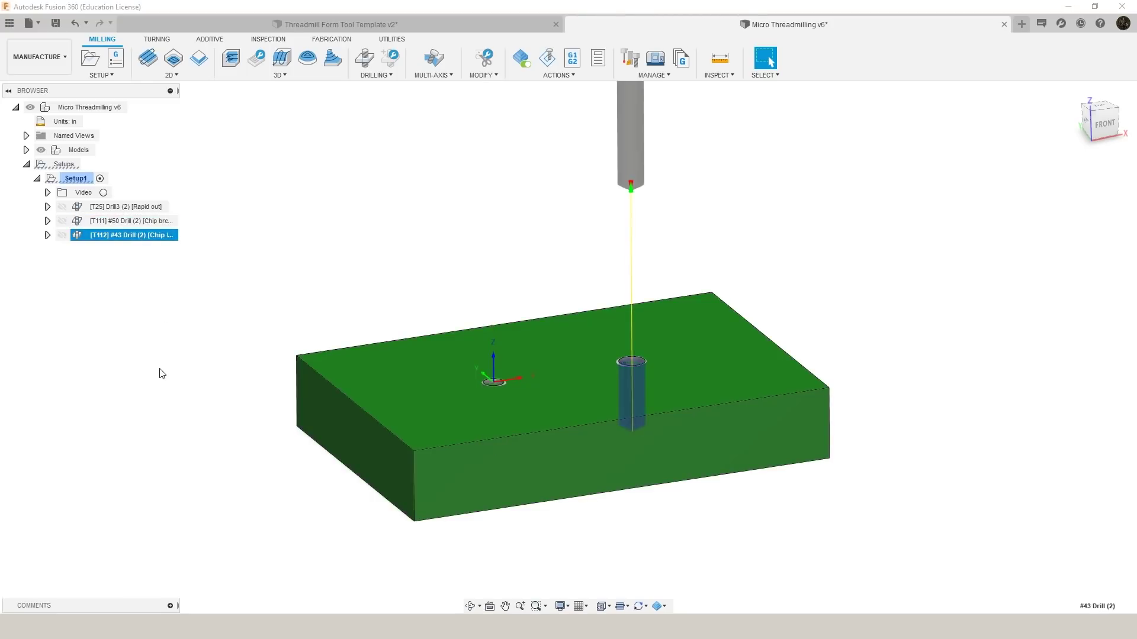
left_click(369, 278)
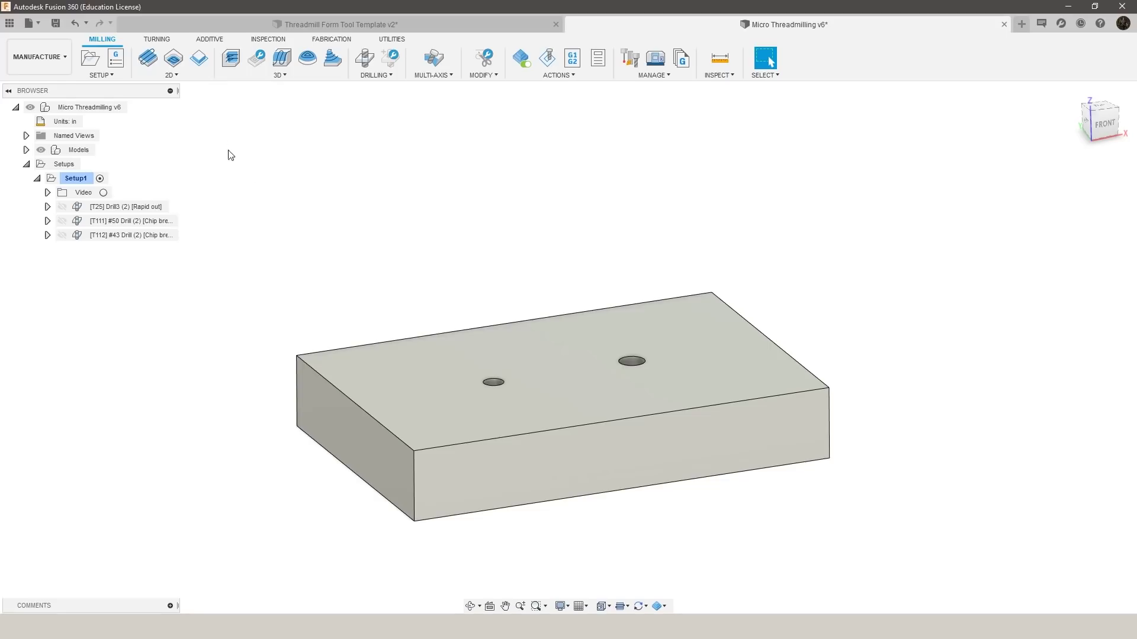
Step: Create a 2D Thread operation using DATRON threadmill 113
left_click(176, 76)
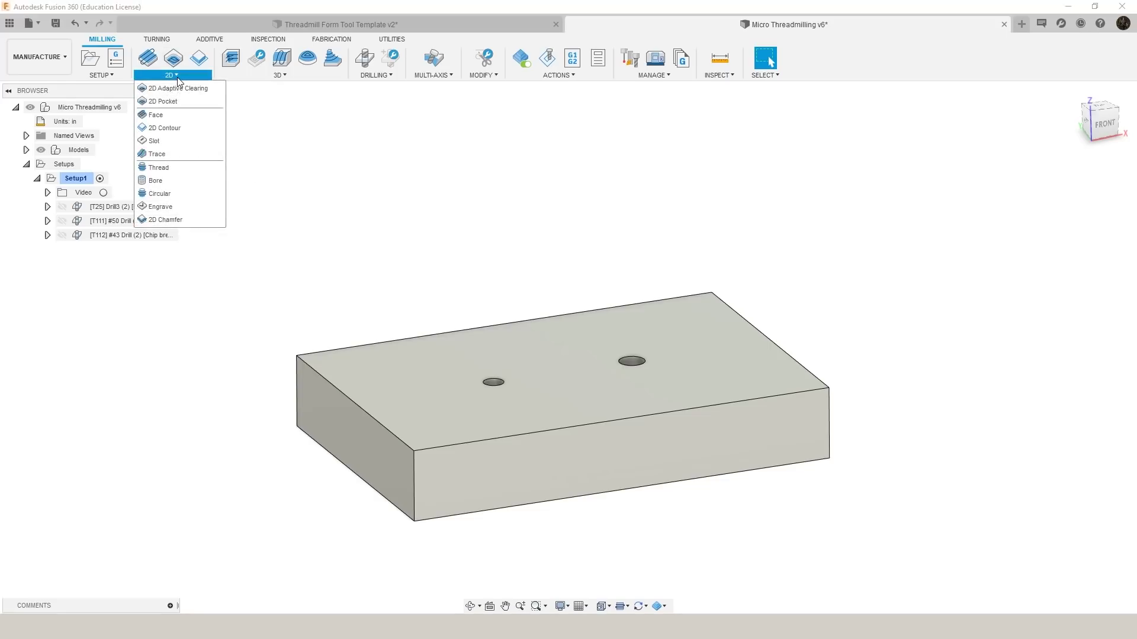
left_click(168, 169)
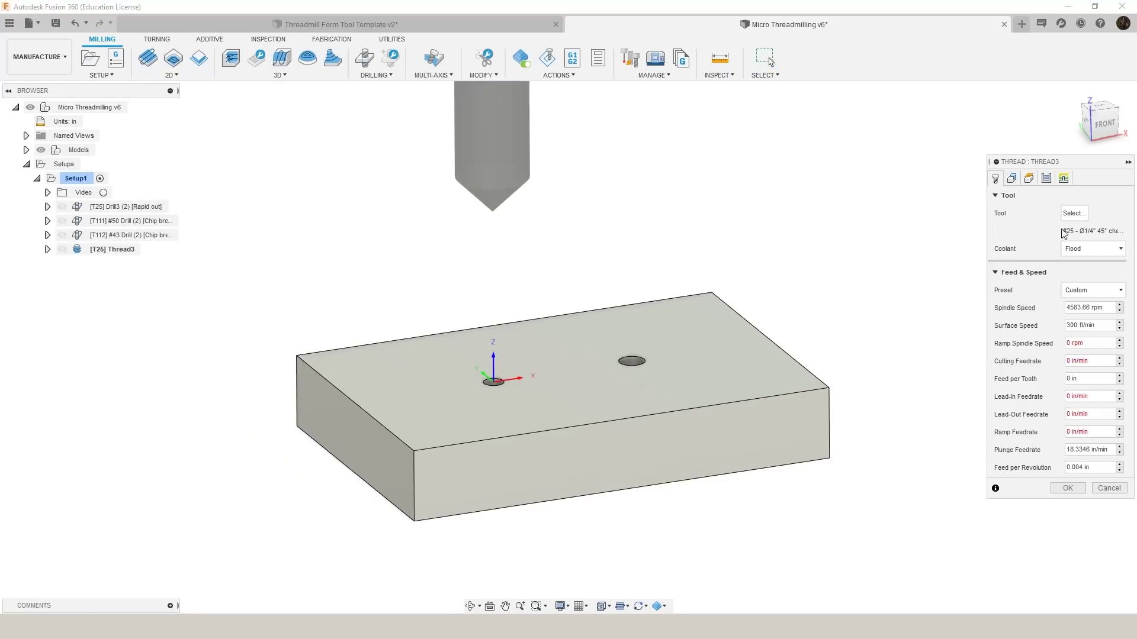
left_click(1073, 213)
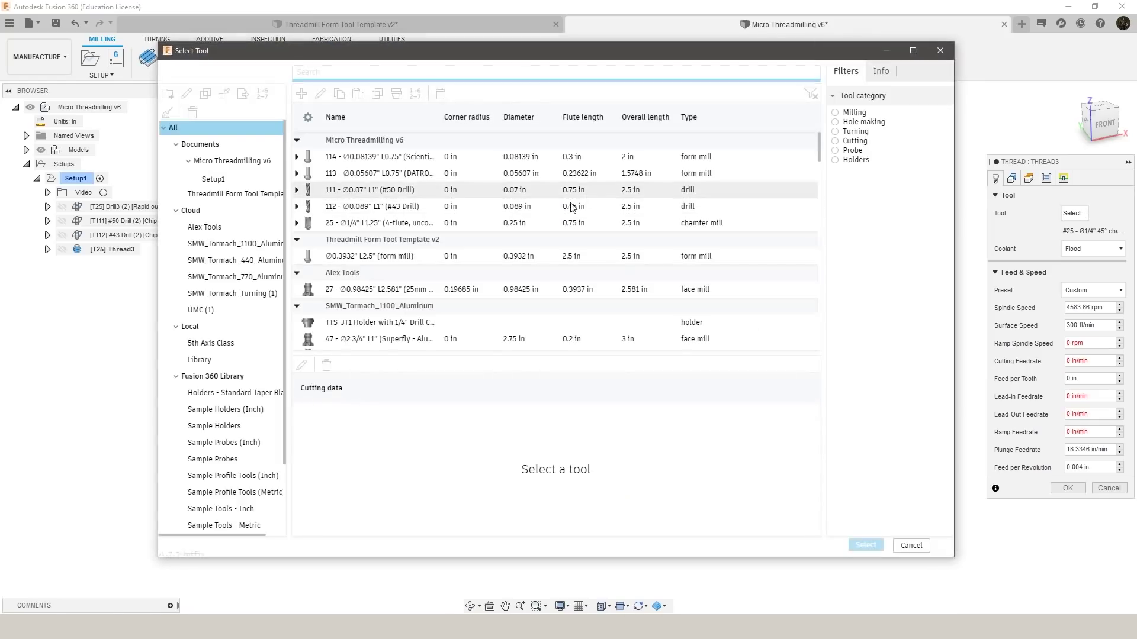
left_click(398, 177)
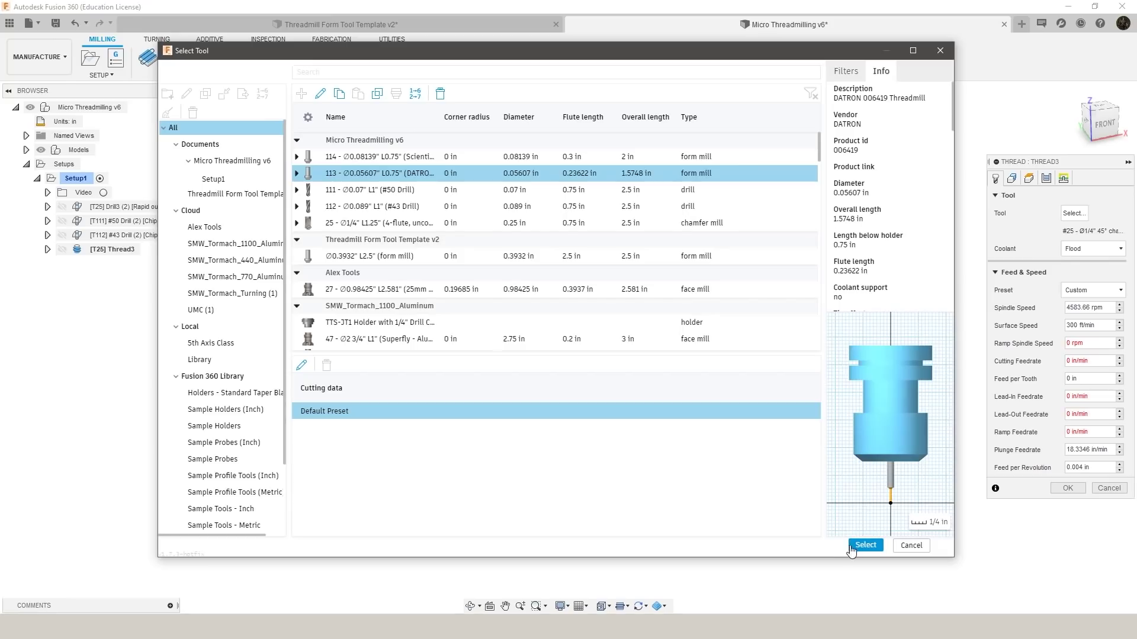
left_click(864, 545)
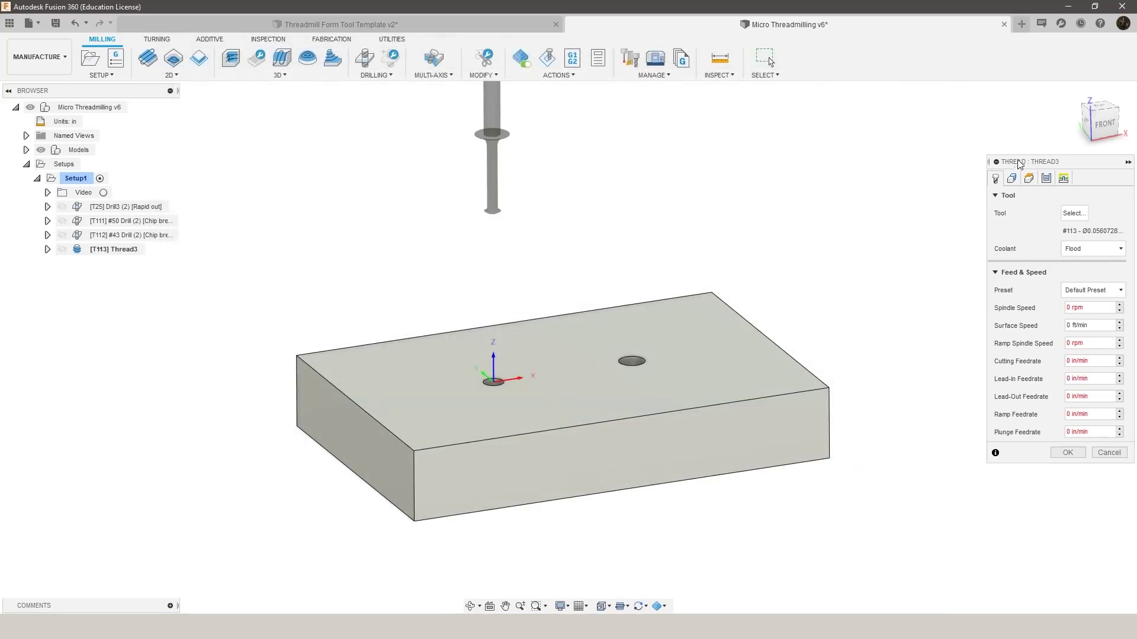
Step: Give the thread's Bottom Height a -.25 in offset and change its From reference
left_click(1010, 180)
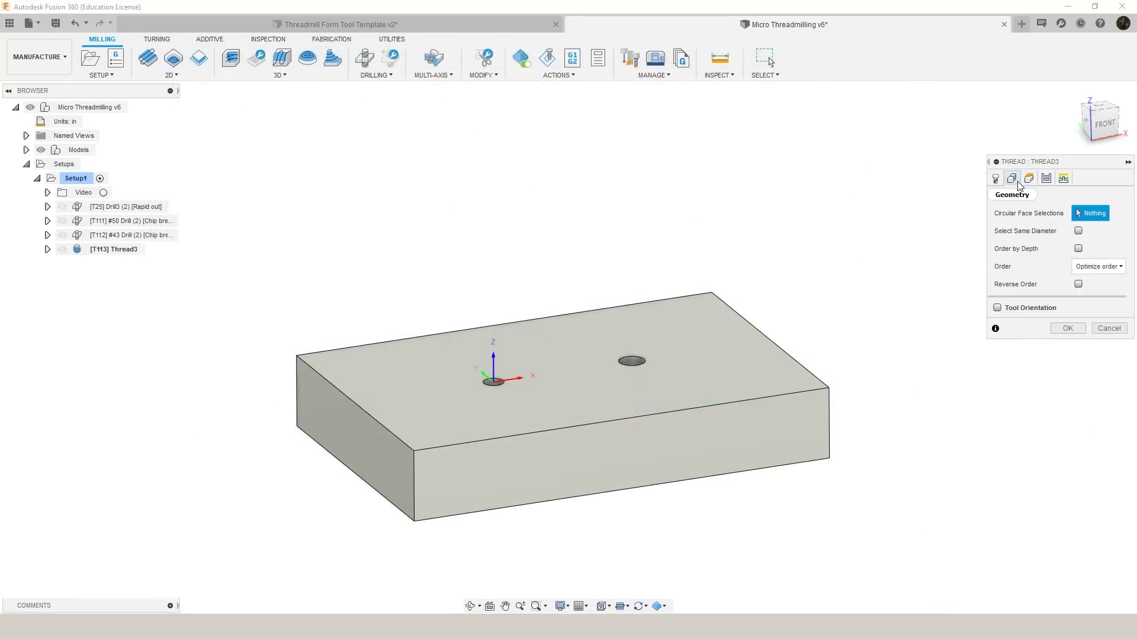
left_click(1029, 178)
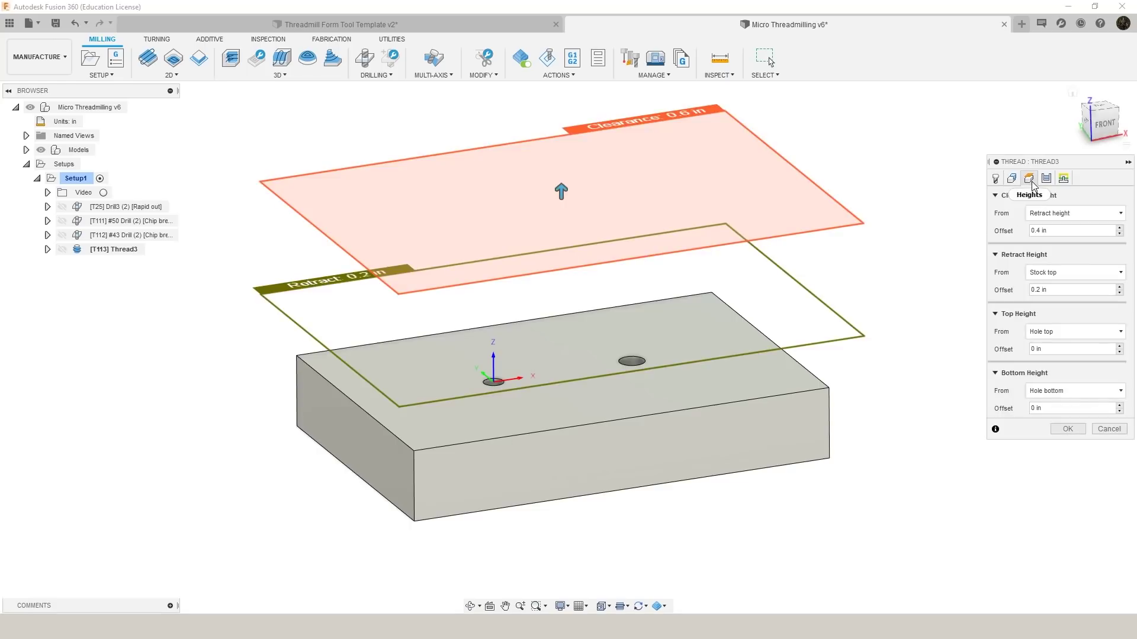
left_click(1050, 408)
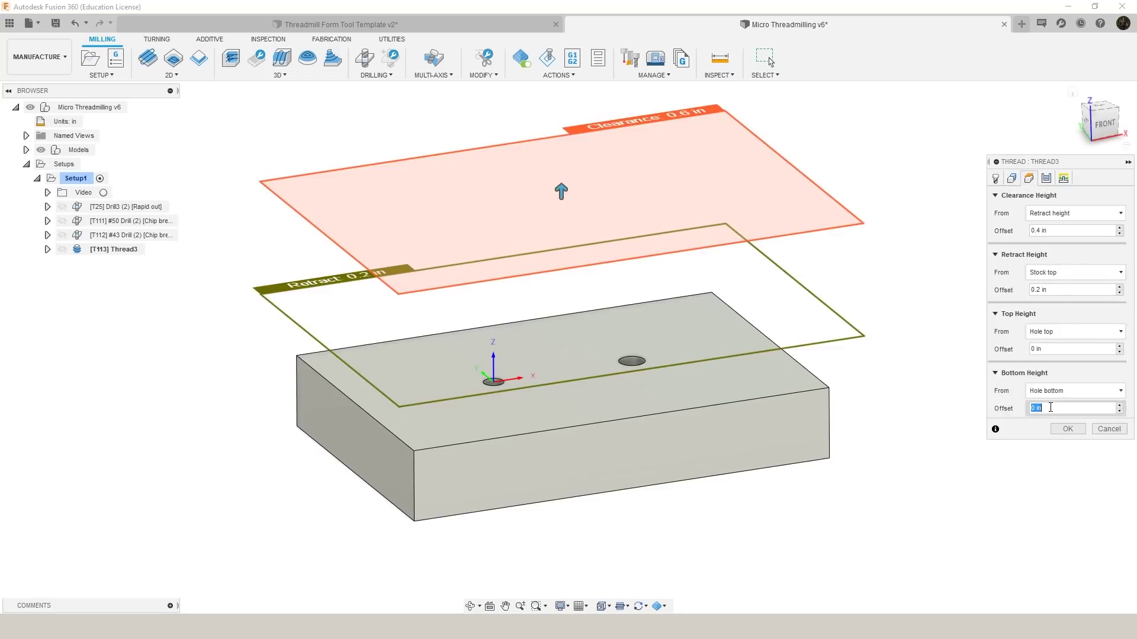
type("-.25")
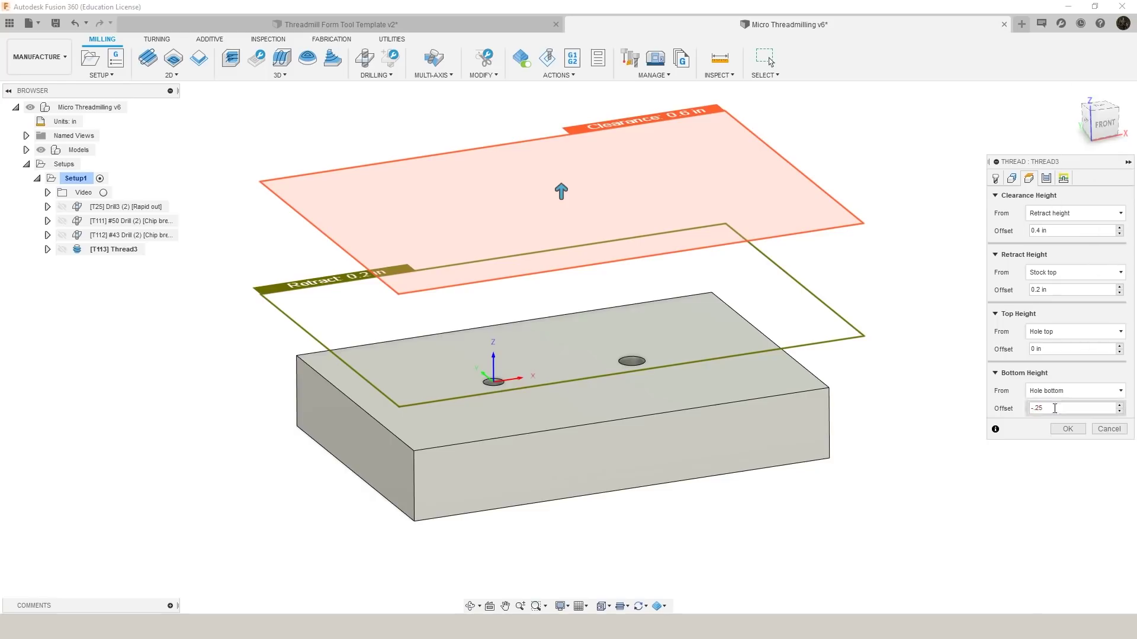
left_click(1060, 391)
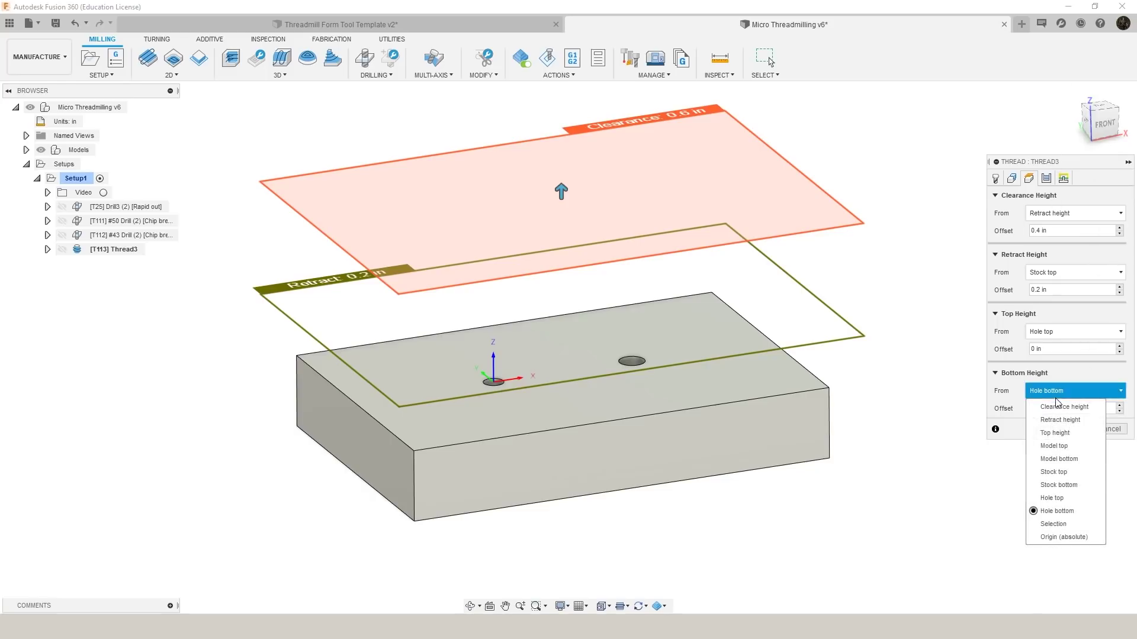
left_click(1053, 498)
left_click(1046, 179)
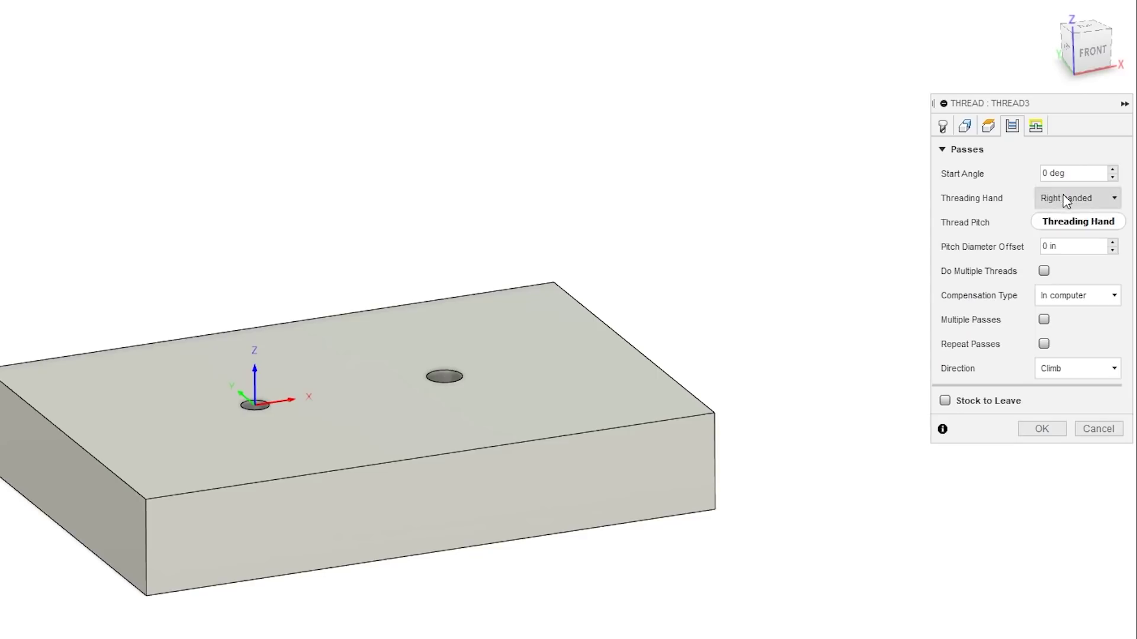
Step: Set the thread pitch to 1/56 and the pitch diameter offset to .0182
left_click(1055, 222)
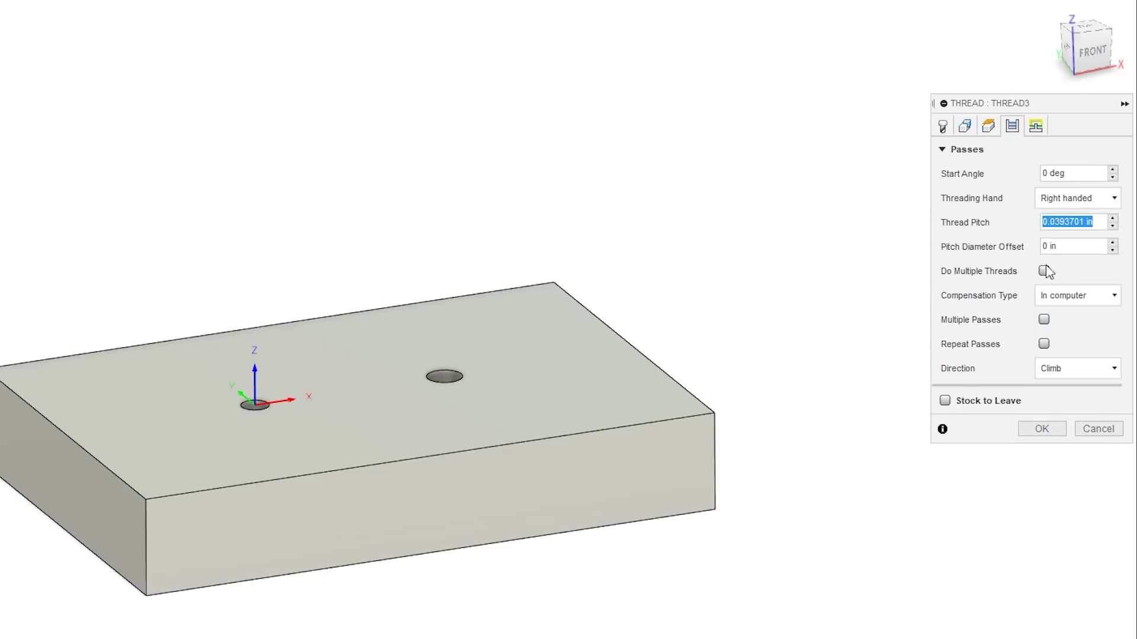
type("1/56")
left_click_drag(1073, 223, 1049, 222)
left_click_drag(1060, 246, 1043, 248)
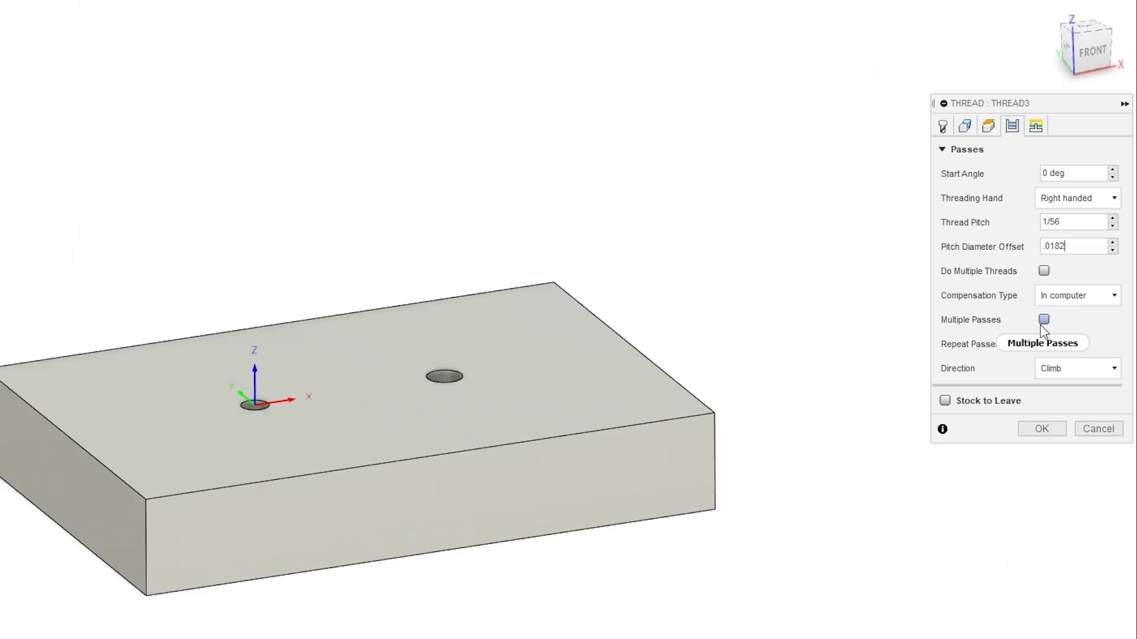
Step: Enable multiple passes with 3 stepovers of .004 and turn on repeat passes
left_click(1044, 319)
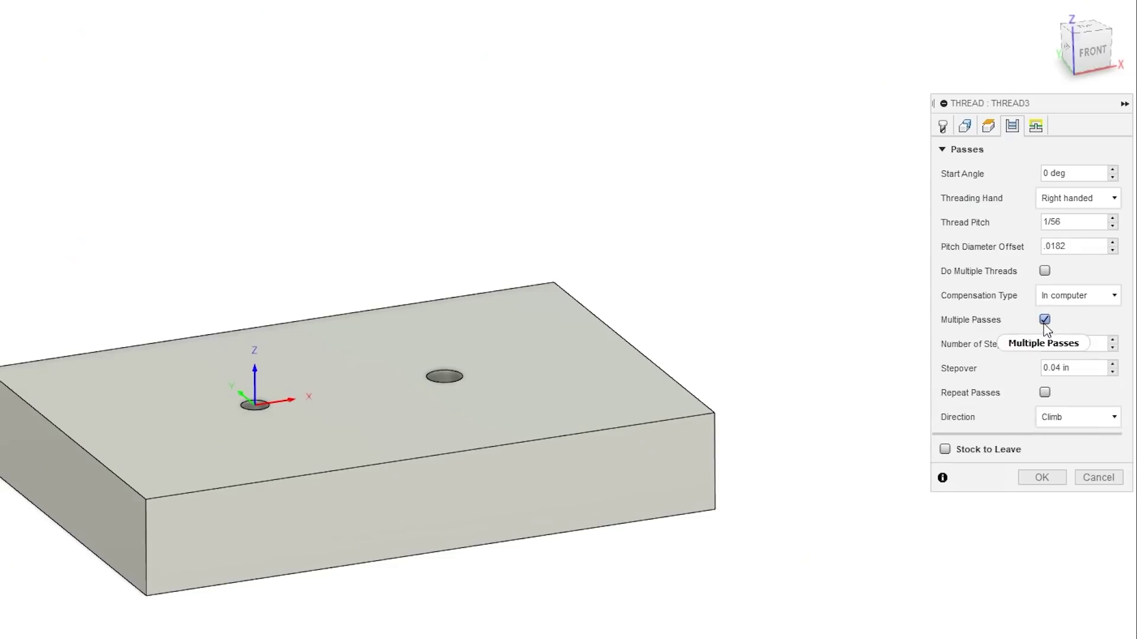
left_click_drag(1064, 344, 1033, 349)
type("3")
key("Tab")
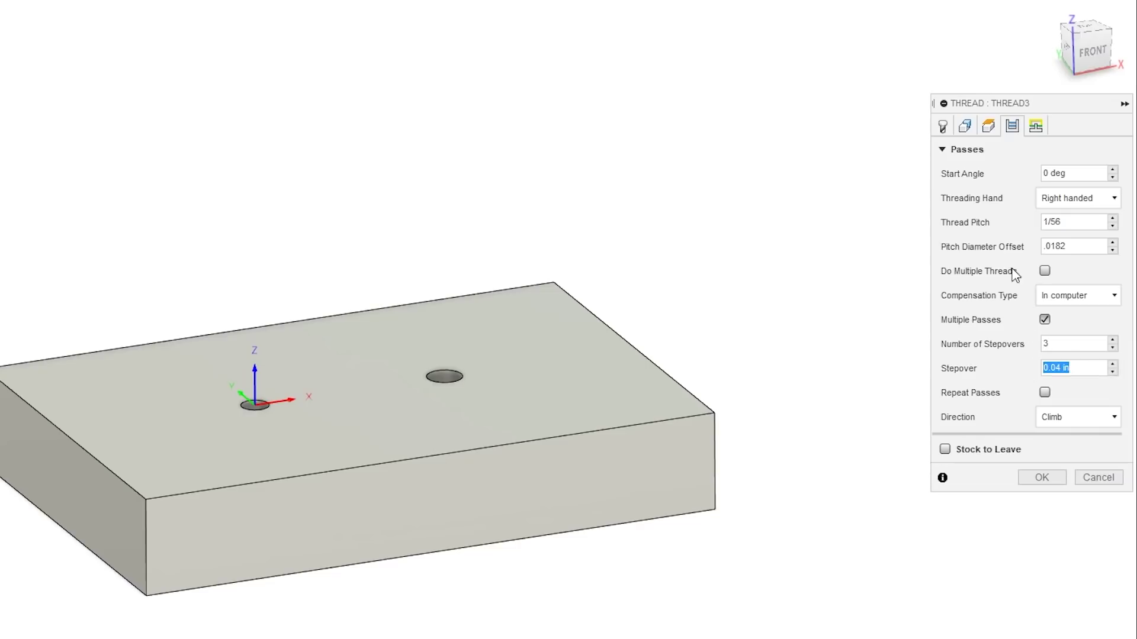
type(".004")
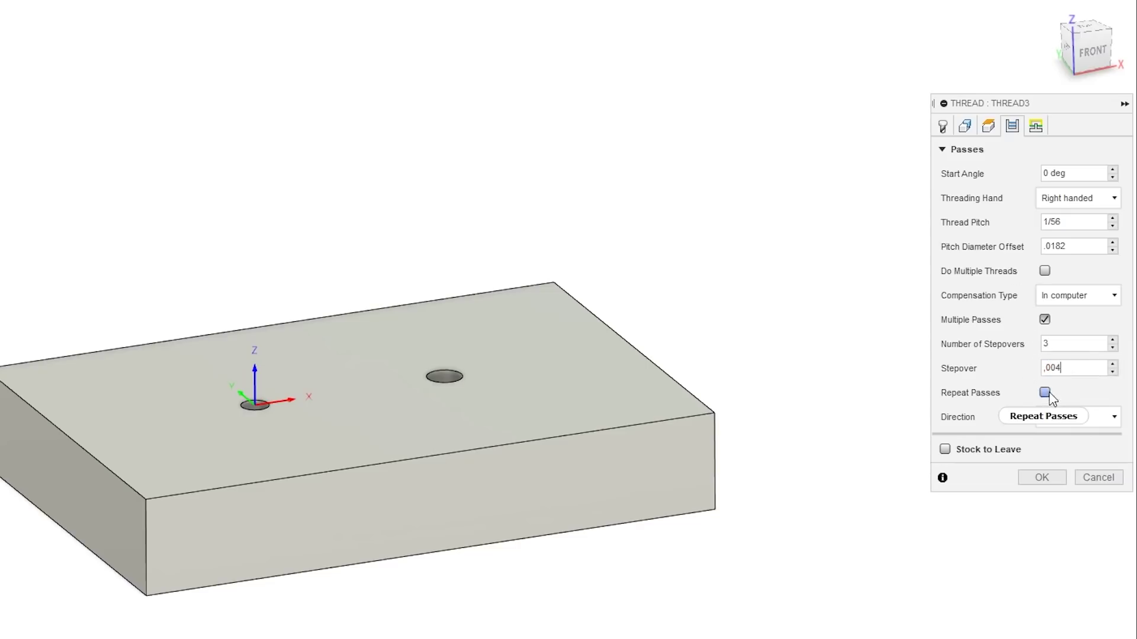
left_click(1044, 392)
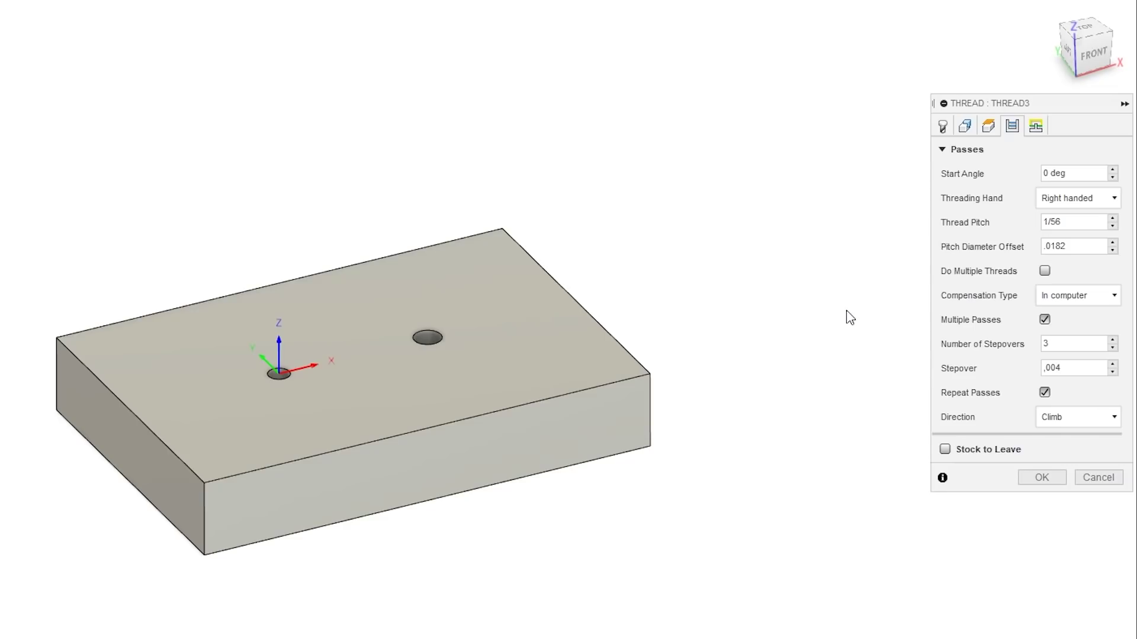
left_click(1036, 126)
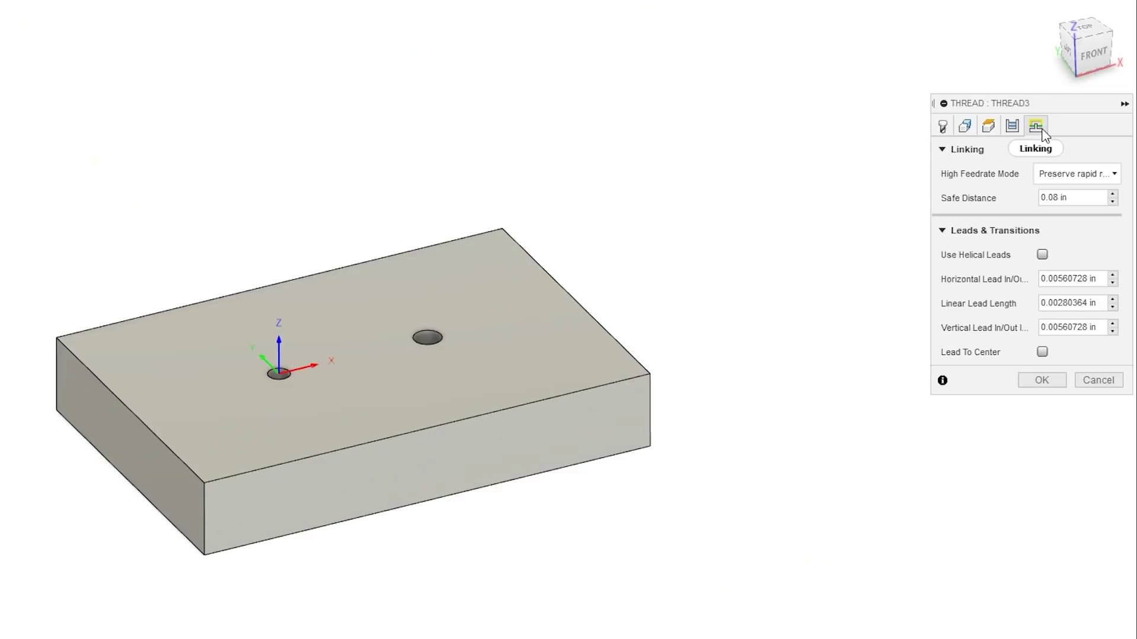
Step: Turn on Lead To Center, select the hole's cylindrical face, and simulate the toolpaths
left_click(1042, 352)
left_click(1041, 351)
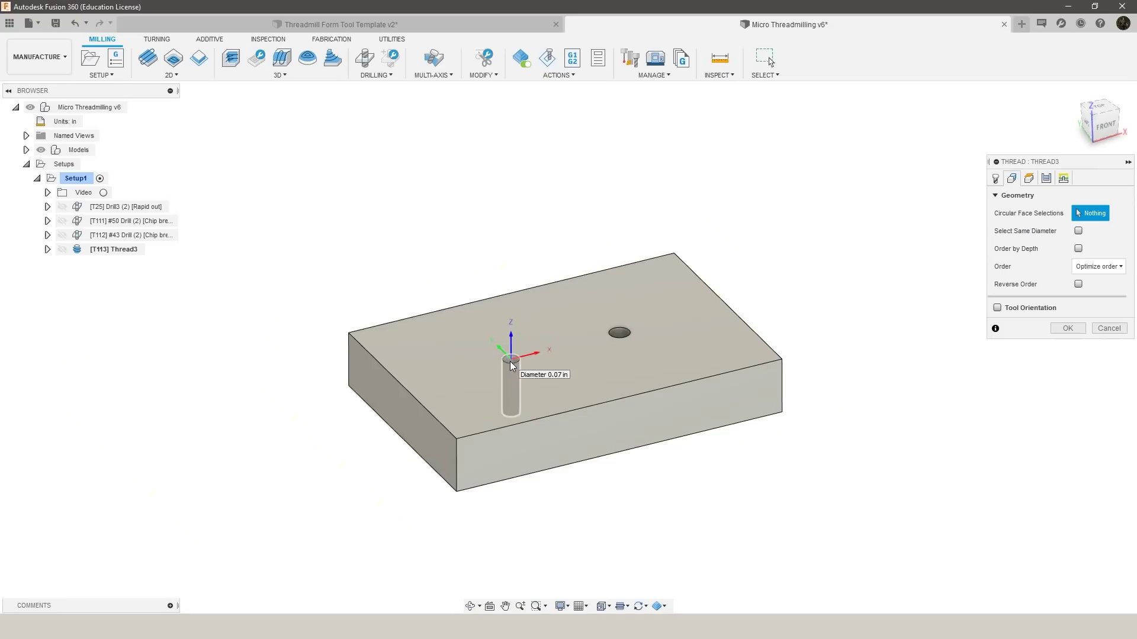
left_click(510, 379)
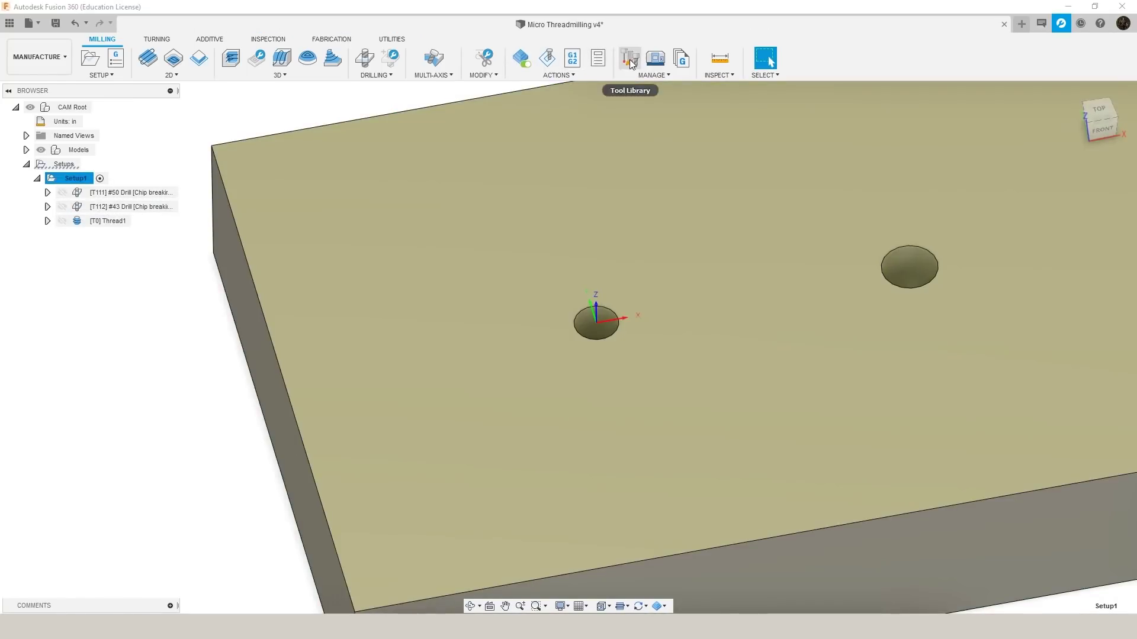
left_click(547, 59)
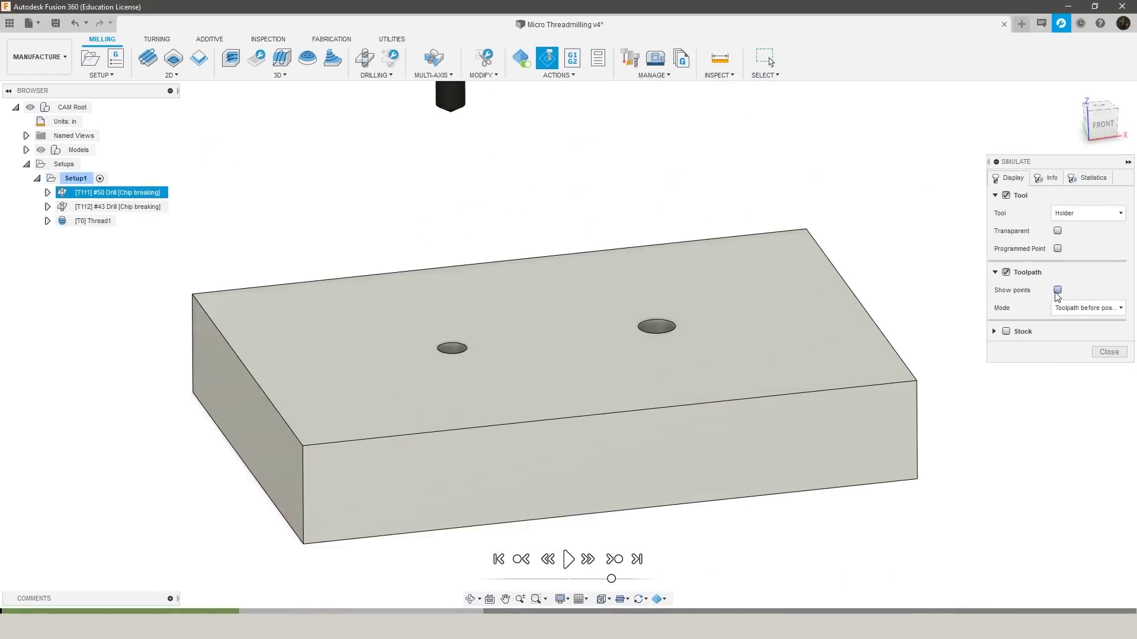
Step: Set the simulation toolpath mode to Tail, show the stock, and zoom in on the hole
left_click(1087, 307)
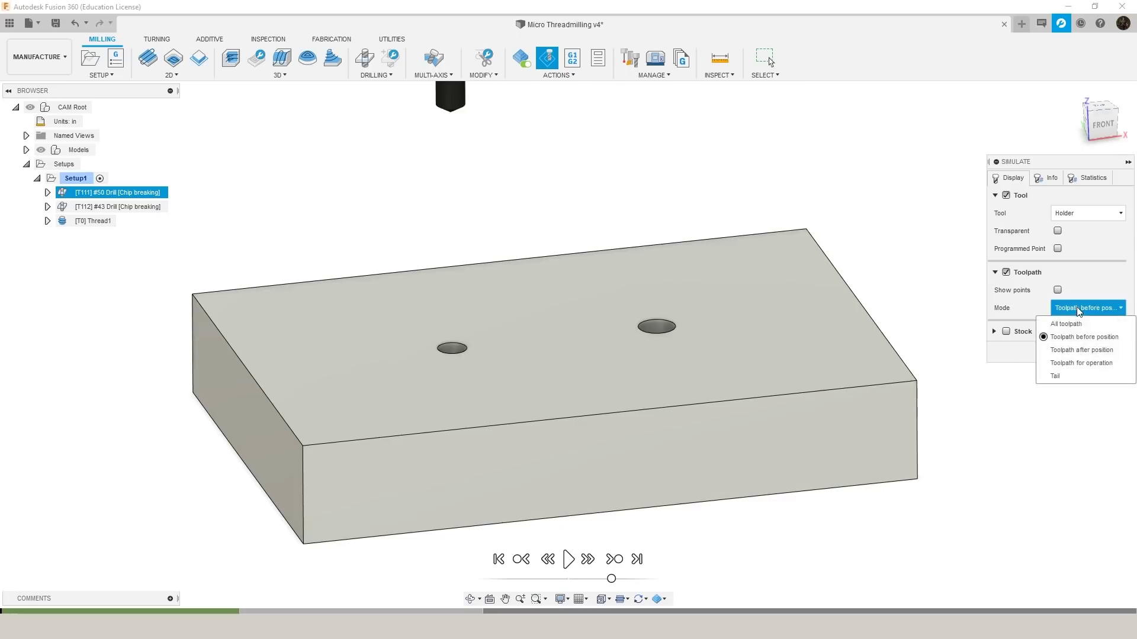
left_click(1060, 373)
left_click(1006, 331)
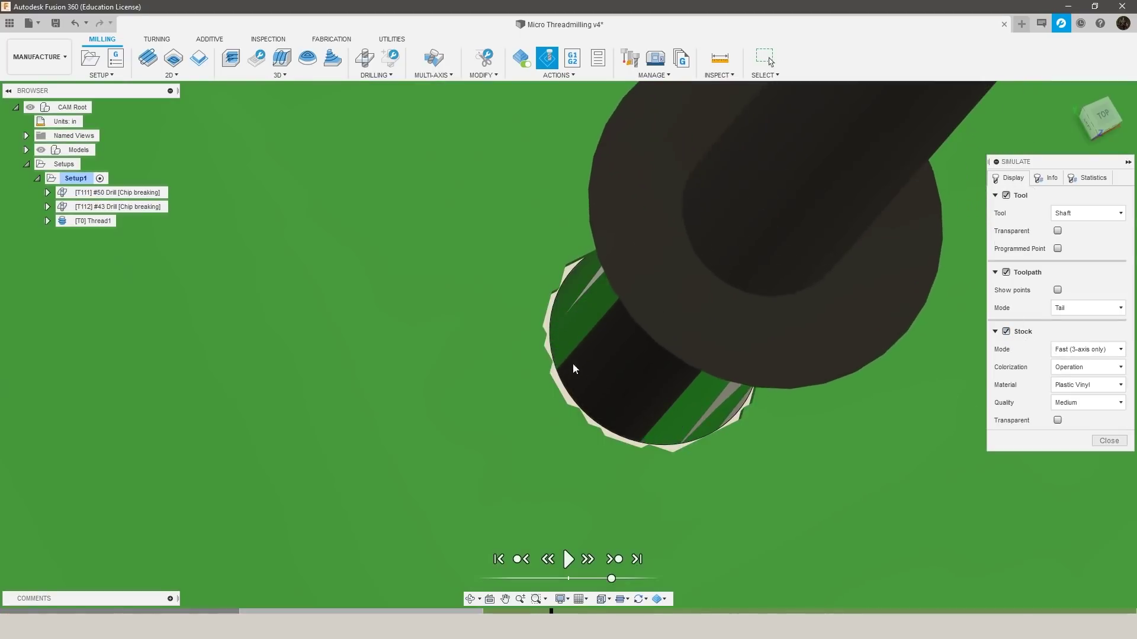
middle_click_drag(821, 394, 642, 444)
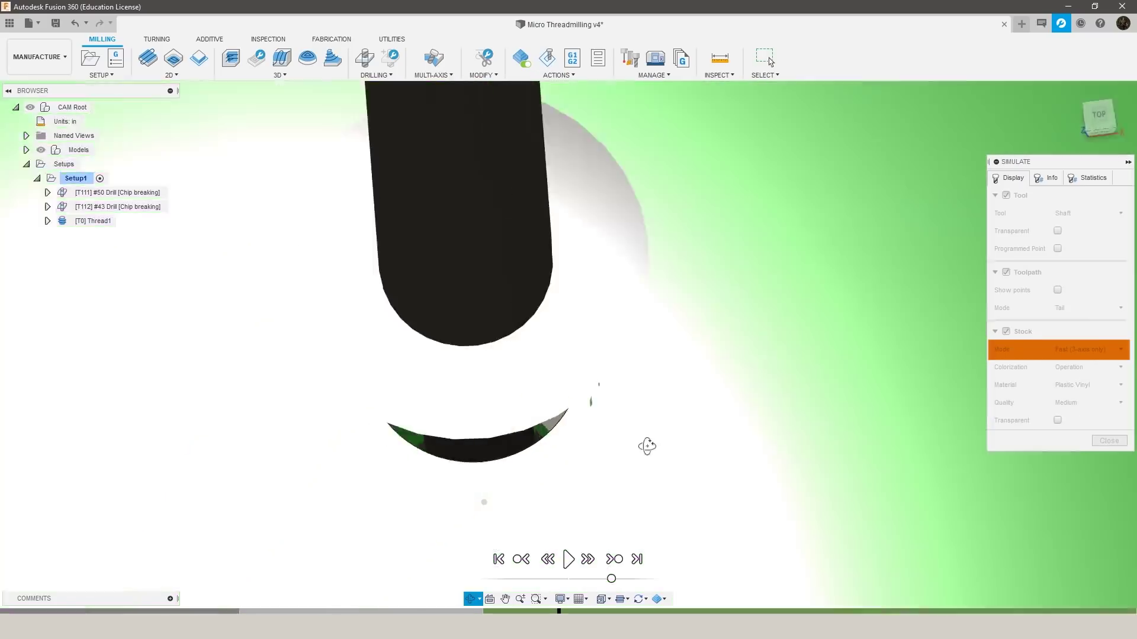
scroll(604, 432, "up", 3)
scroll(577, 409, "down", 5)
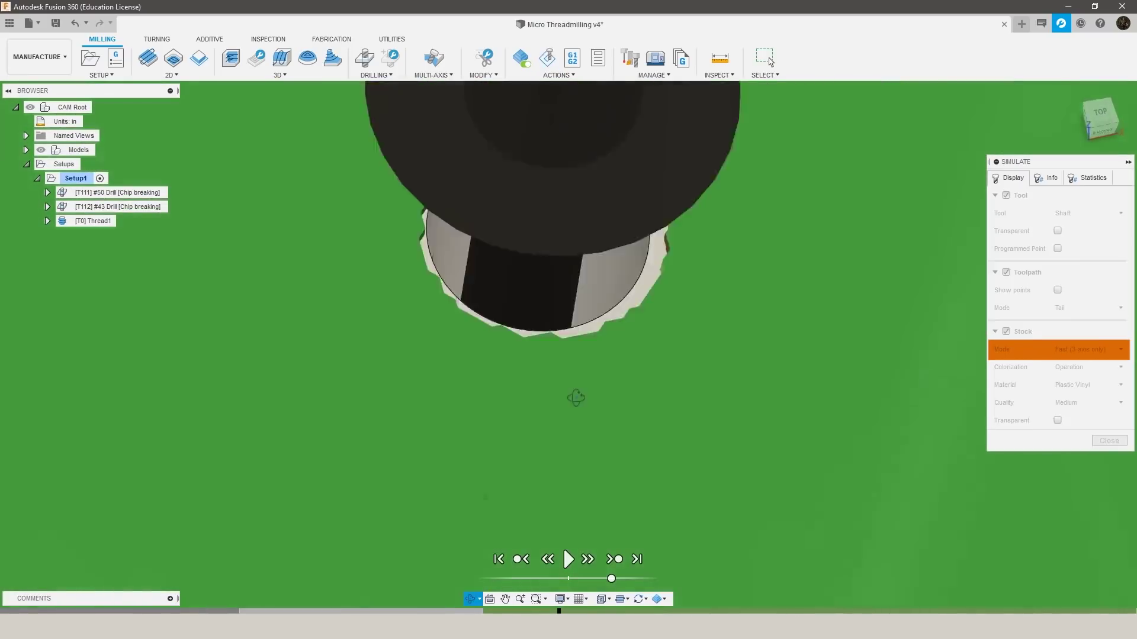
middle_click_drag(577, 385, 578, 385, "shift")
scroll(587, 311, "up", 5)
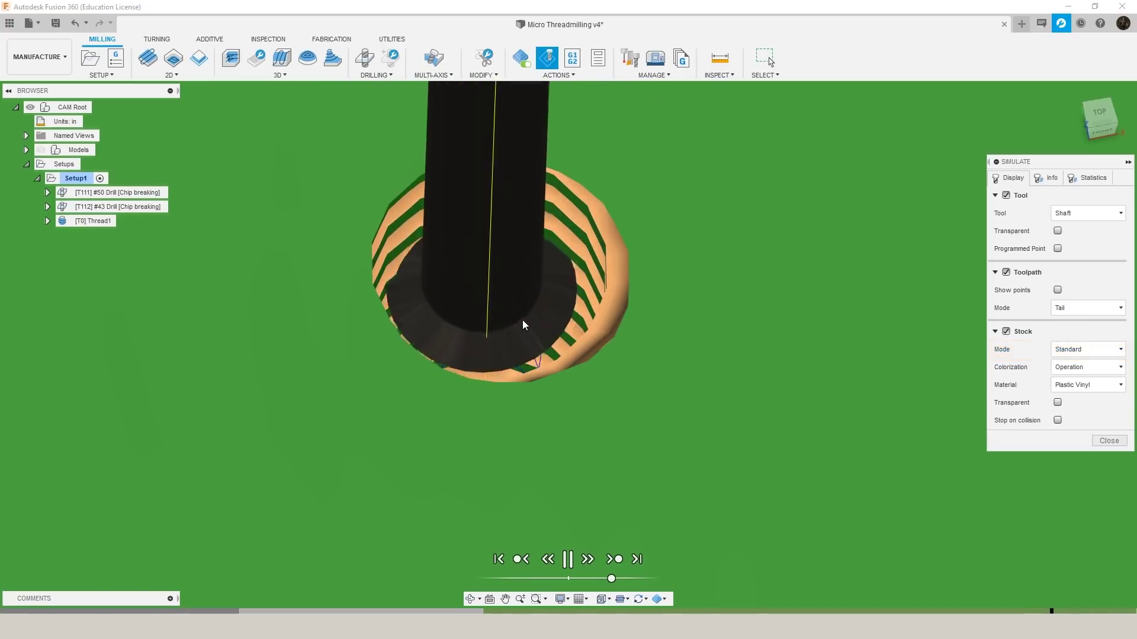
Step: Rewind the simulation to the thread operation and replay it at a higher speed
left_click(567, 559)
left_click_drag(1066, 611, 513, 611)
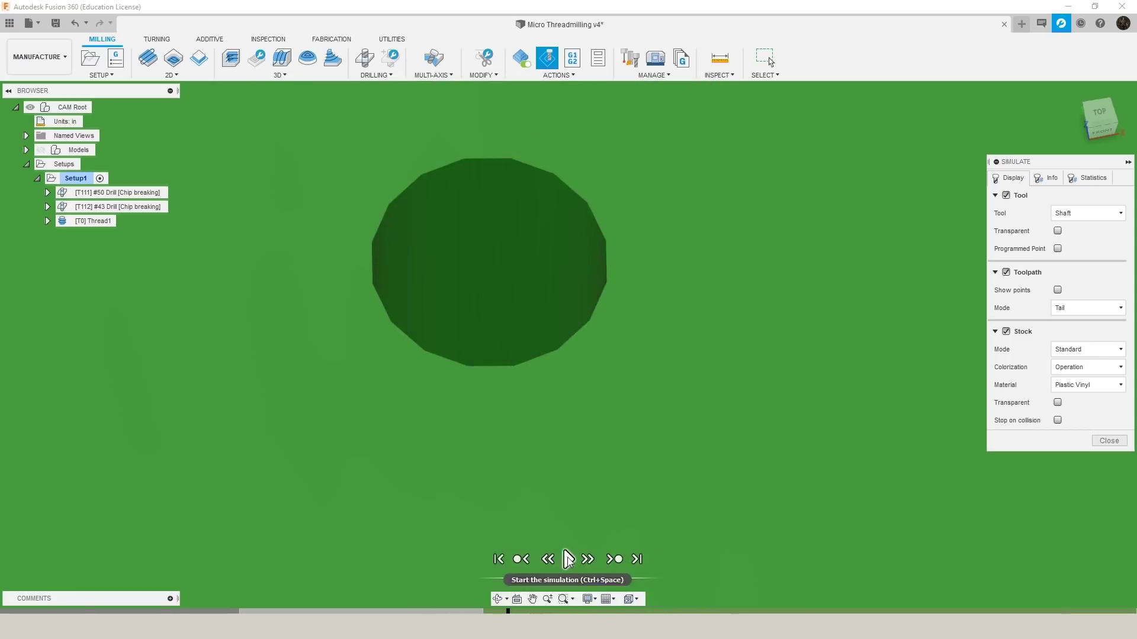
left_click(566, 563)
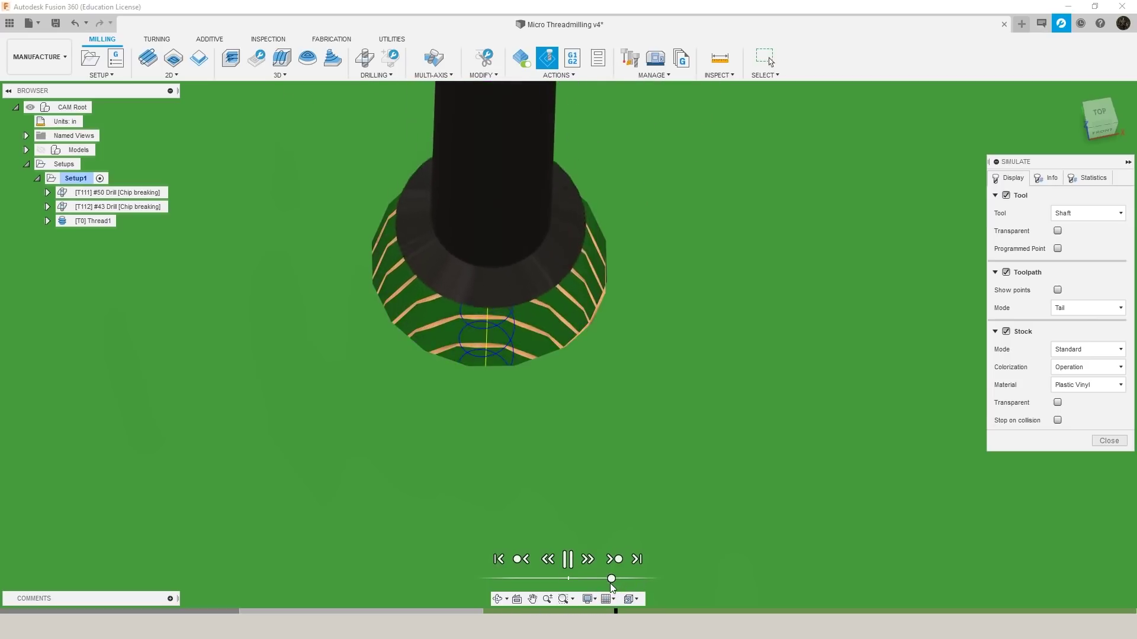
left_click_drag(612, 582, 619, 583)
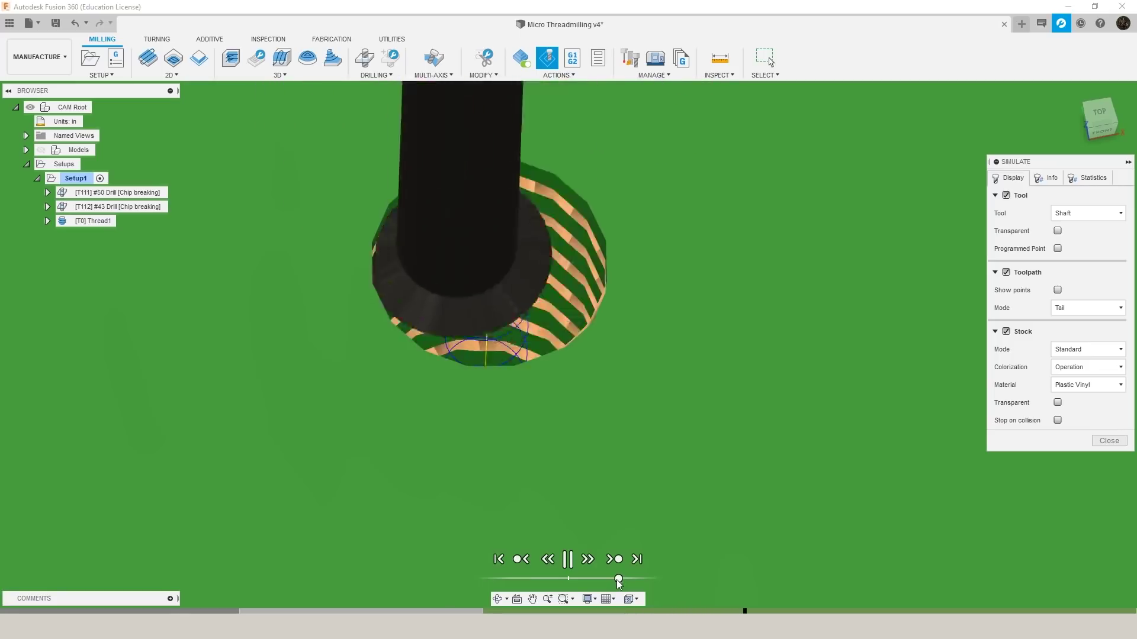
key("alt+Tab")
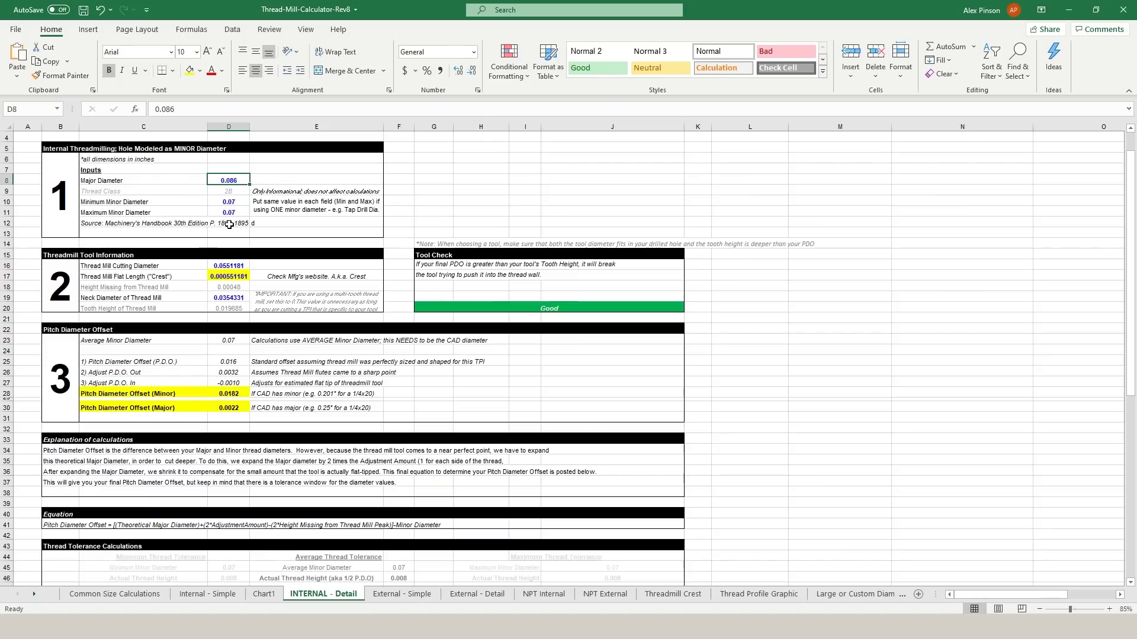
Step: Enter 0.112 in D8, 0.089 in D10:D11 and 0.08 in D16 on INTERNAL - Detail
type(".112")
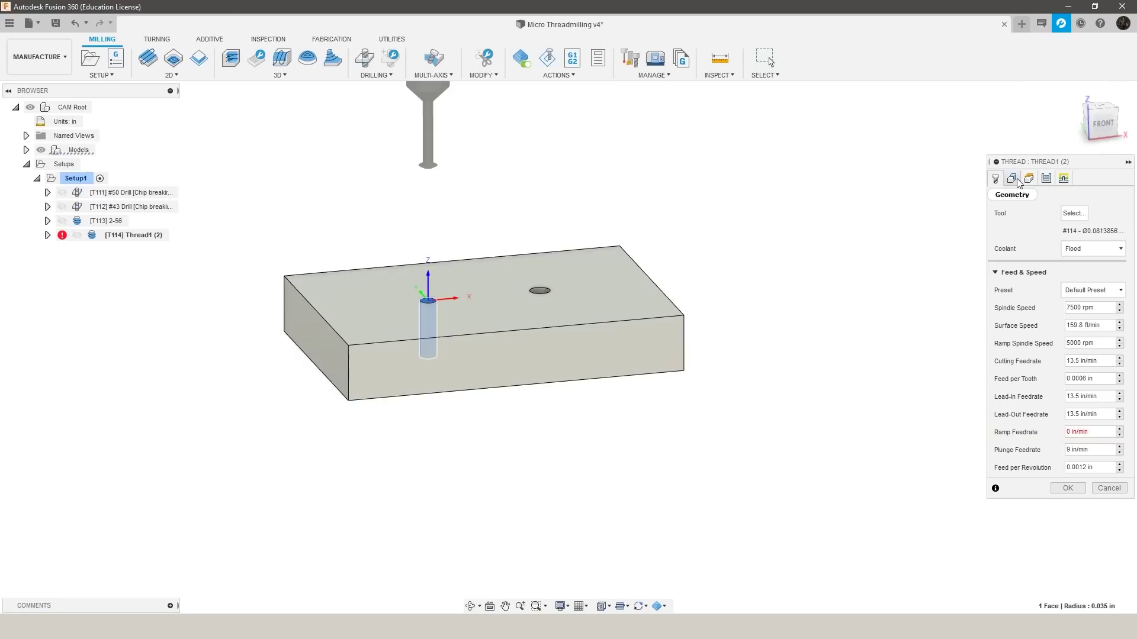
Step: Select the second hole's wall as the Thread1 (2) geometry and review the tool and heights
left_click(1011, 178)
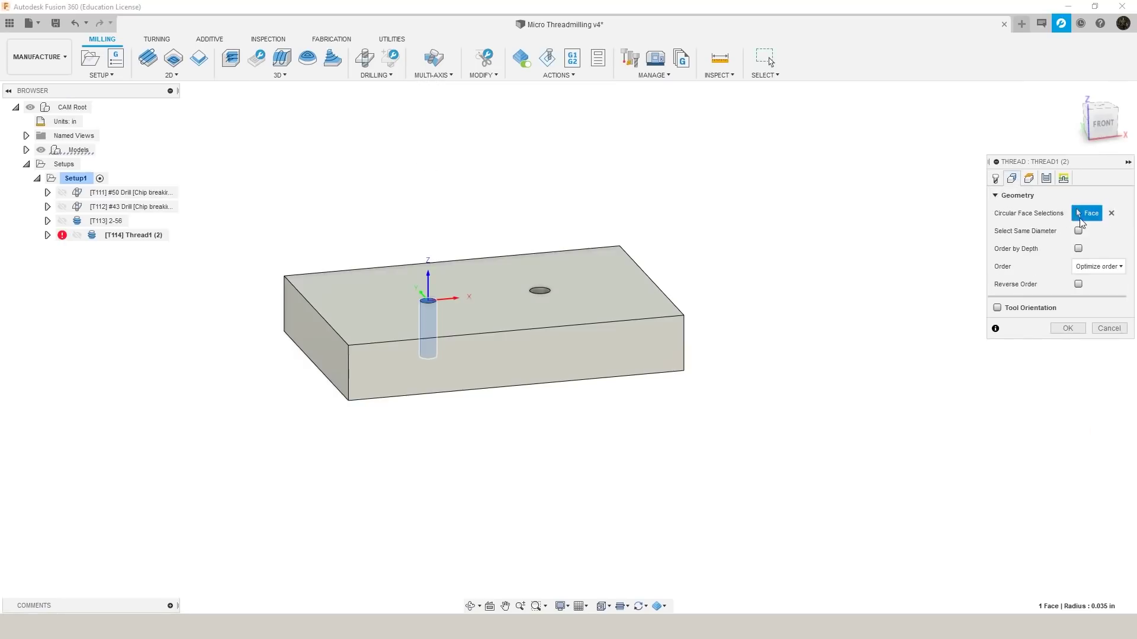
left_click(530, 293)
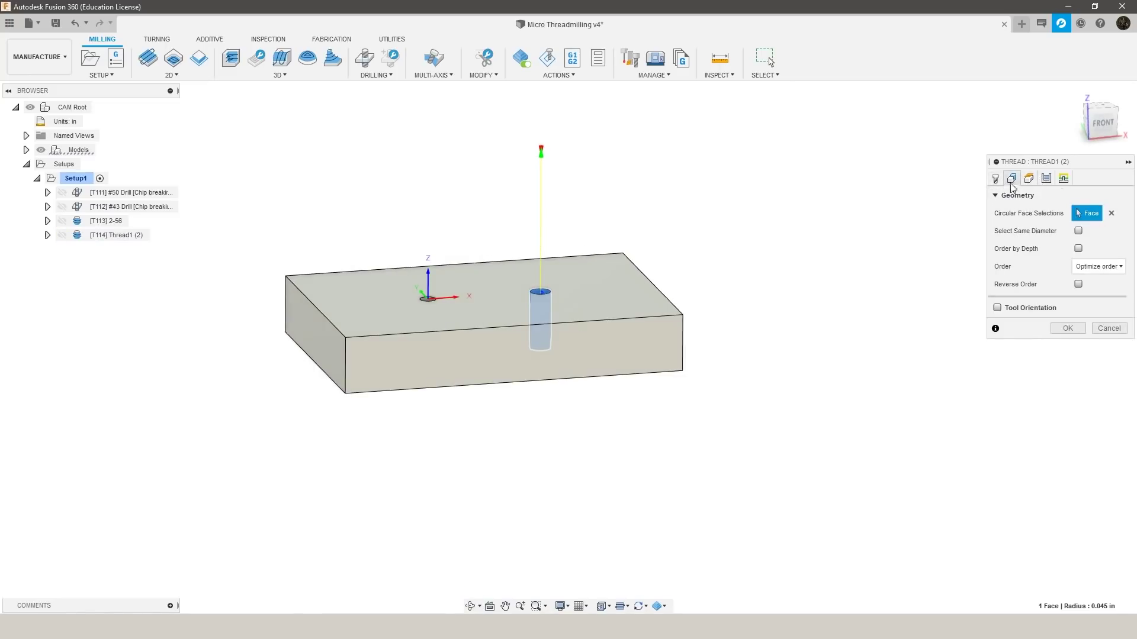
left_click(996, 178)
left_click(1011, 179)
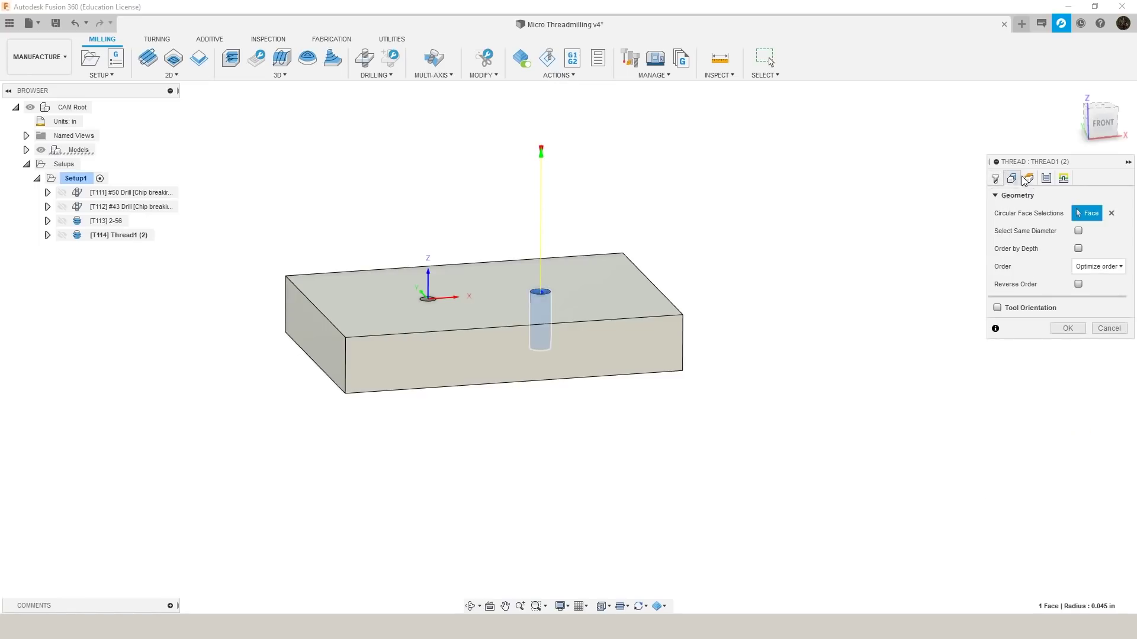
left_click(1028, 179)
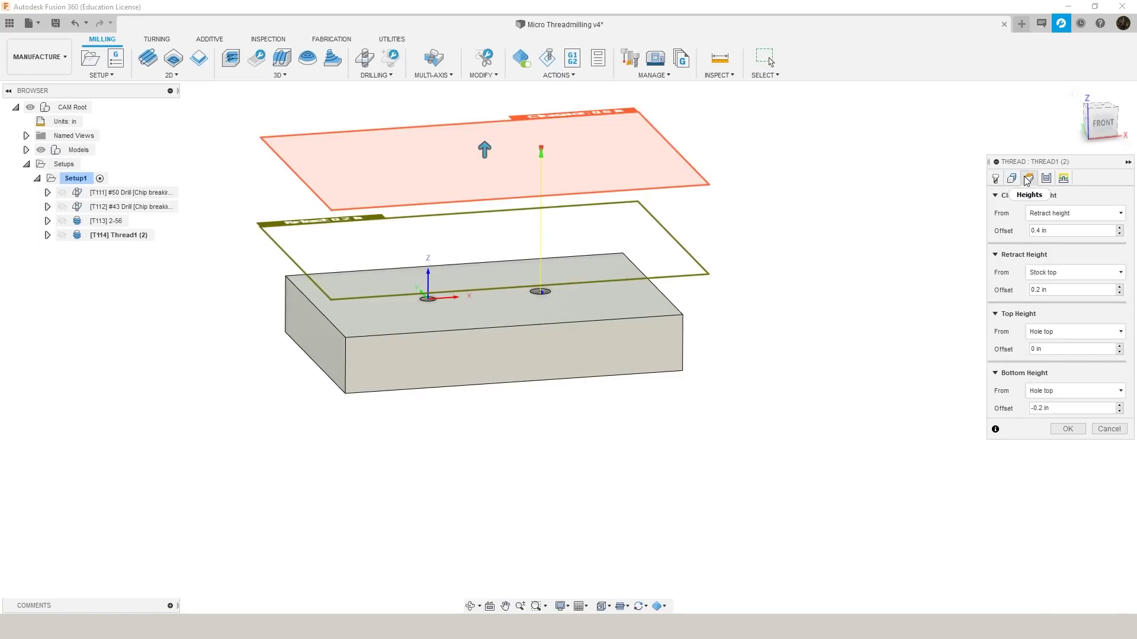
Step: In Passes, set the pitch diameter offset to .0262 and the stepover to .005
left_click(1045, 179)
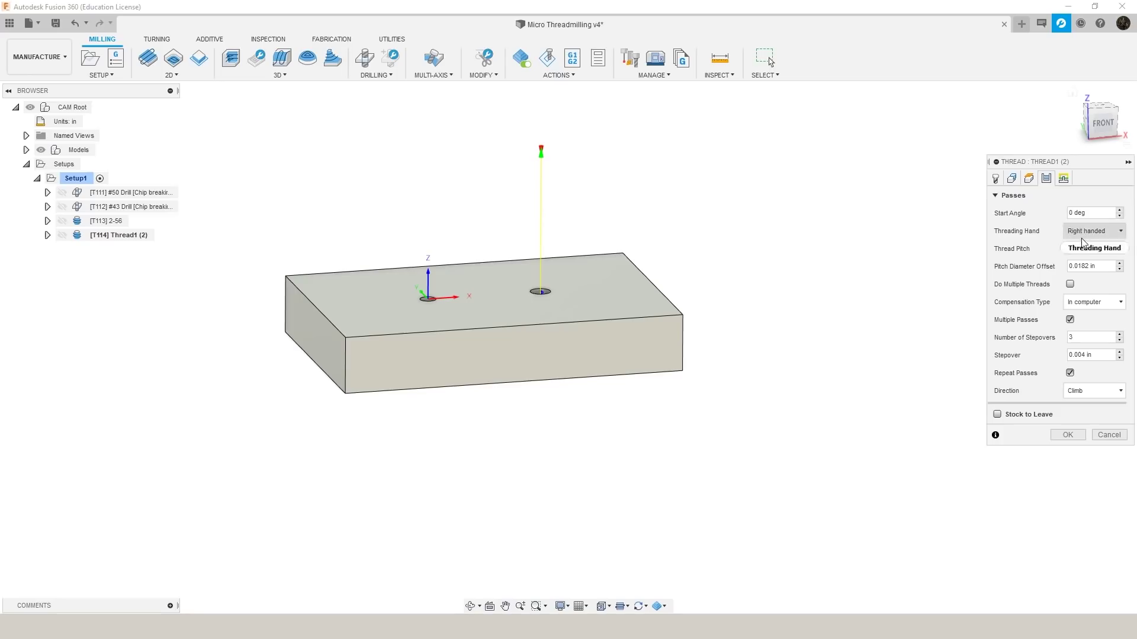
double_click(1081, 266)
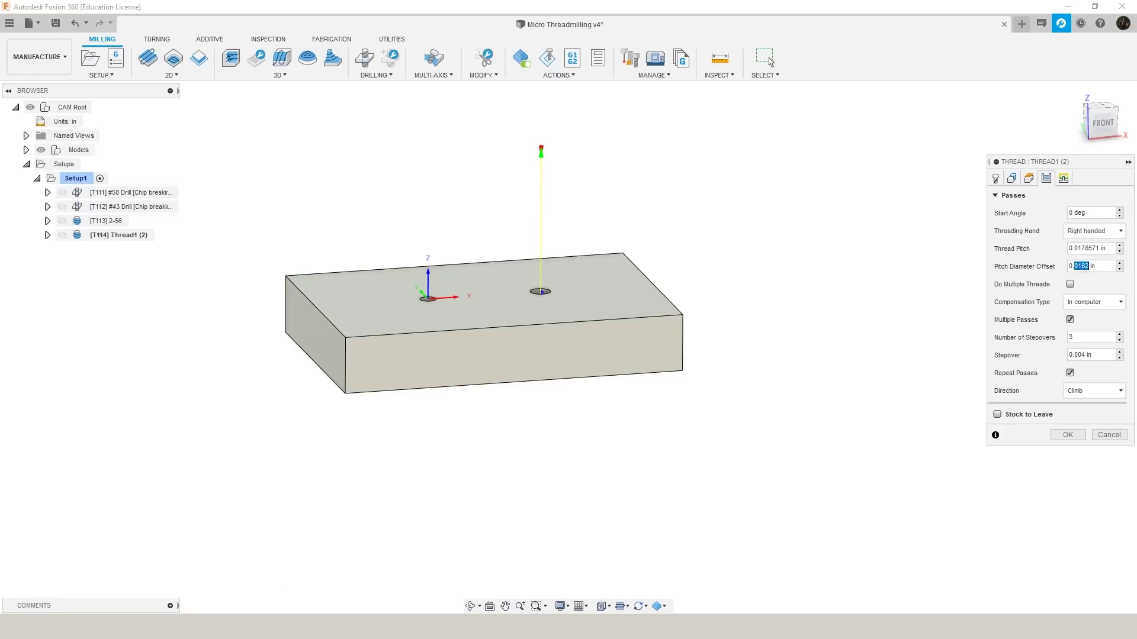
key("alt+Tab")
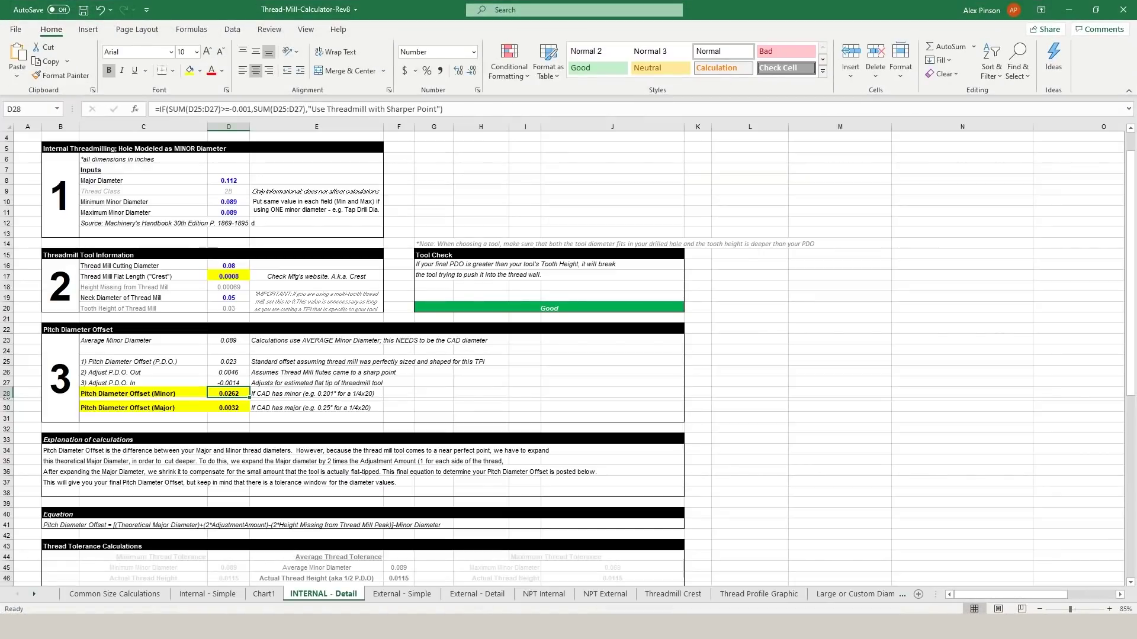
key("alt+Tab")
left_click(1090, 267)
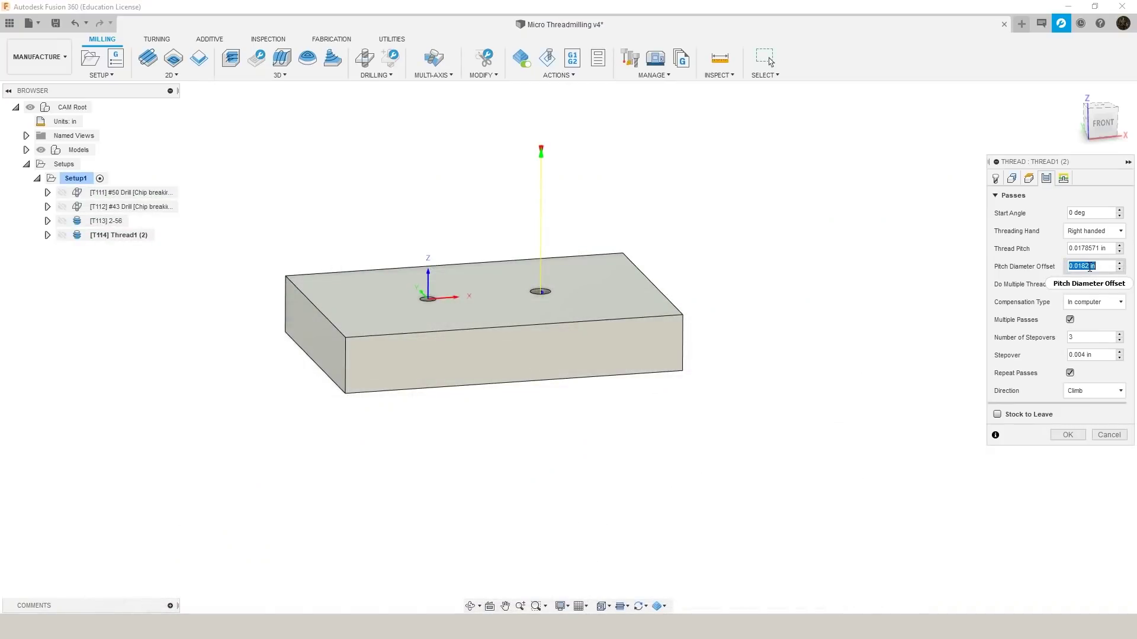
key("BackSpace")
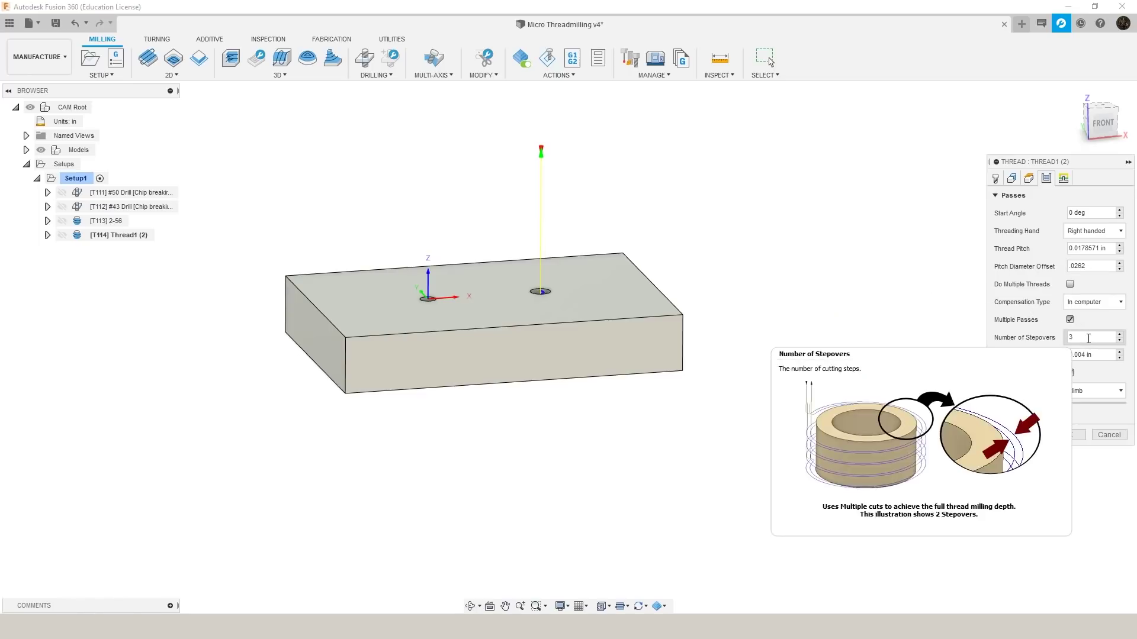
left_click(1066, 355)
key("BackSpace")
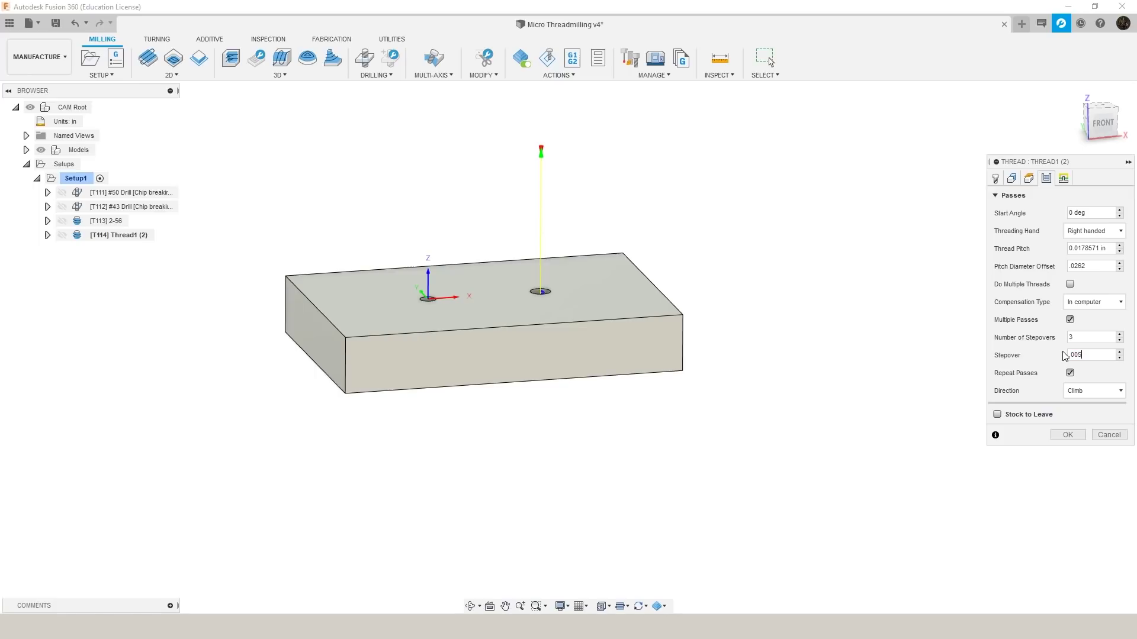
left_click(1063, 177)
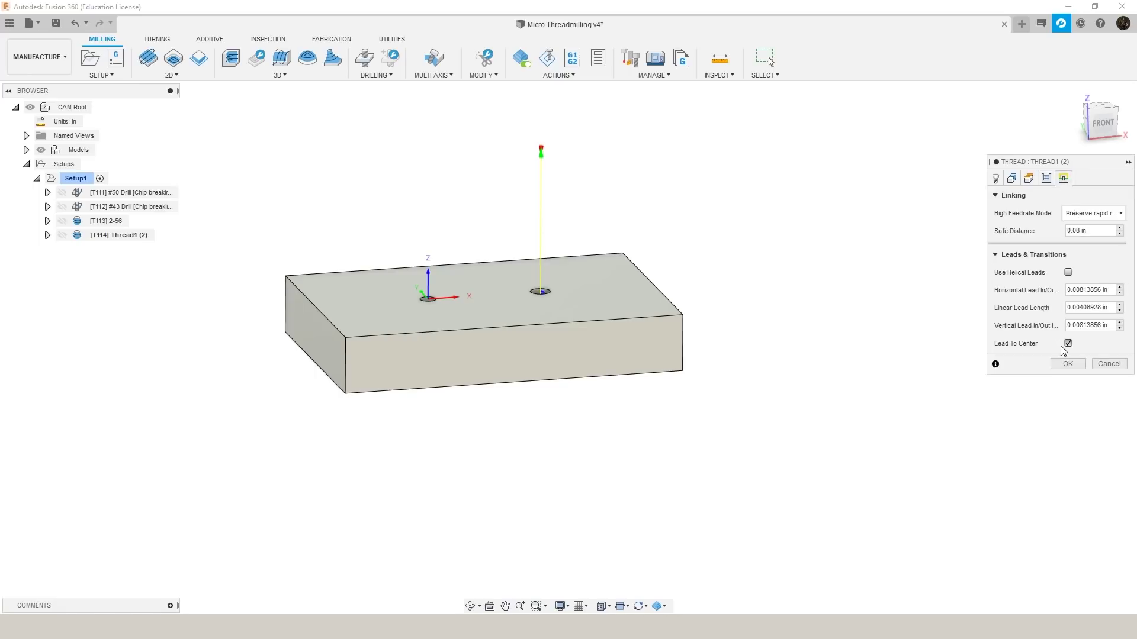
Step: Generate the second thread toolpath, rename it 4-40, and simulate Setup1
left_click(1066, 362)
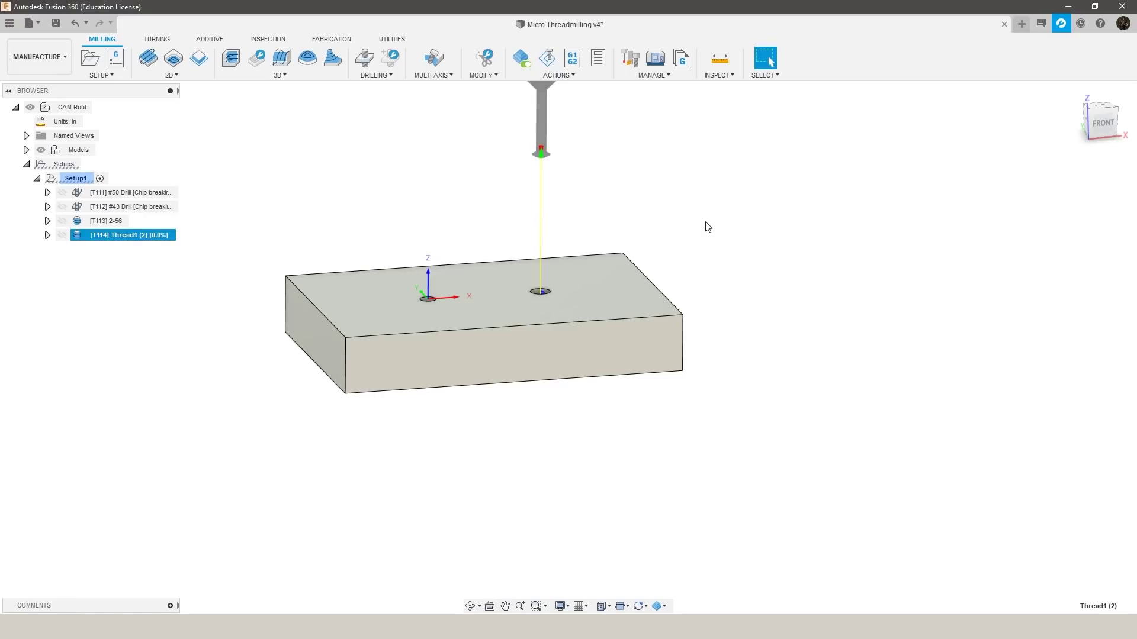
mouse_move(622, 192)
middle_mouse_down("shift")
mouse_move(599, 228)
mouse_move(621, 200)
middle_mouse_up("shift")
double_click(134, 235)
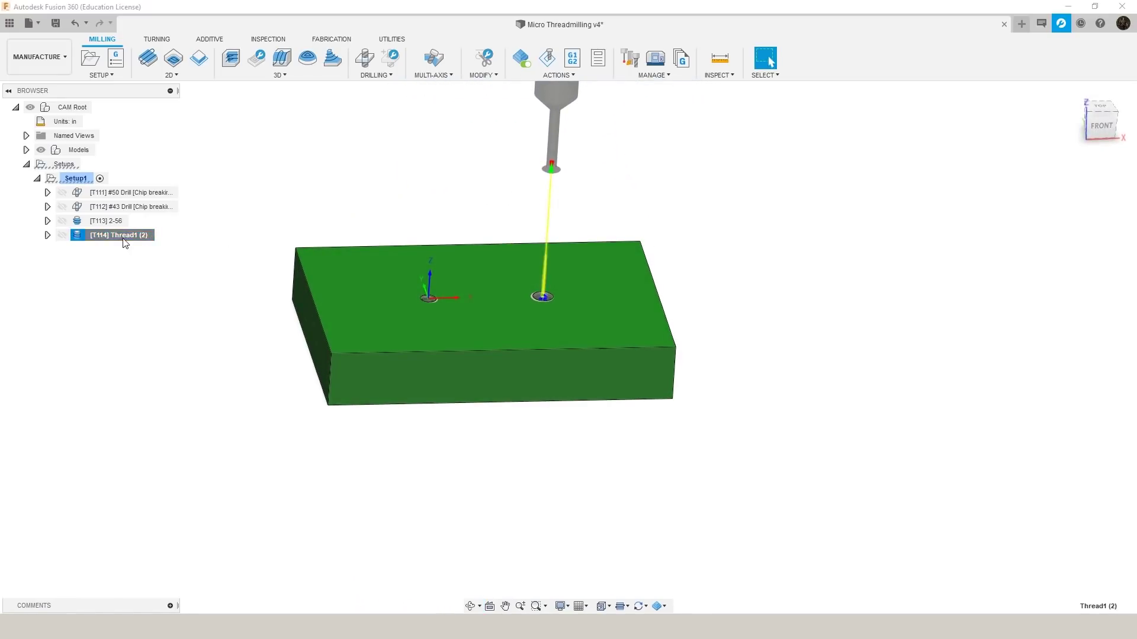
type("4-40")
key("Return")
right_click(75, 178)
left_click(215, 423)
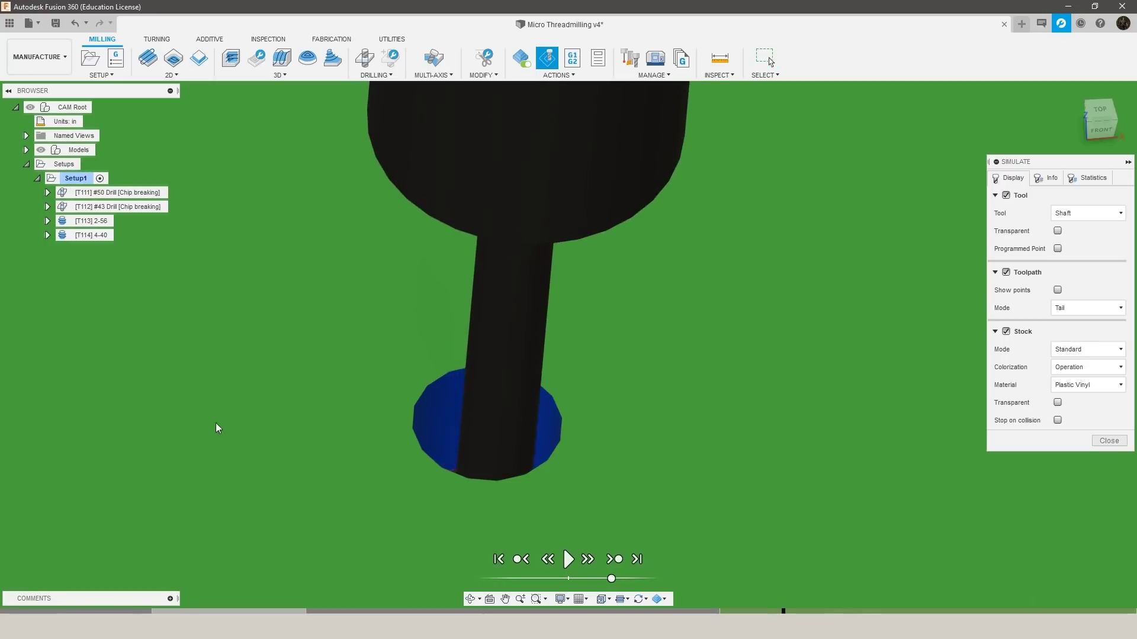